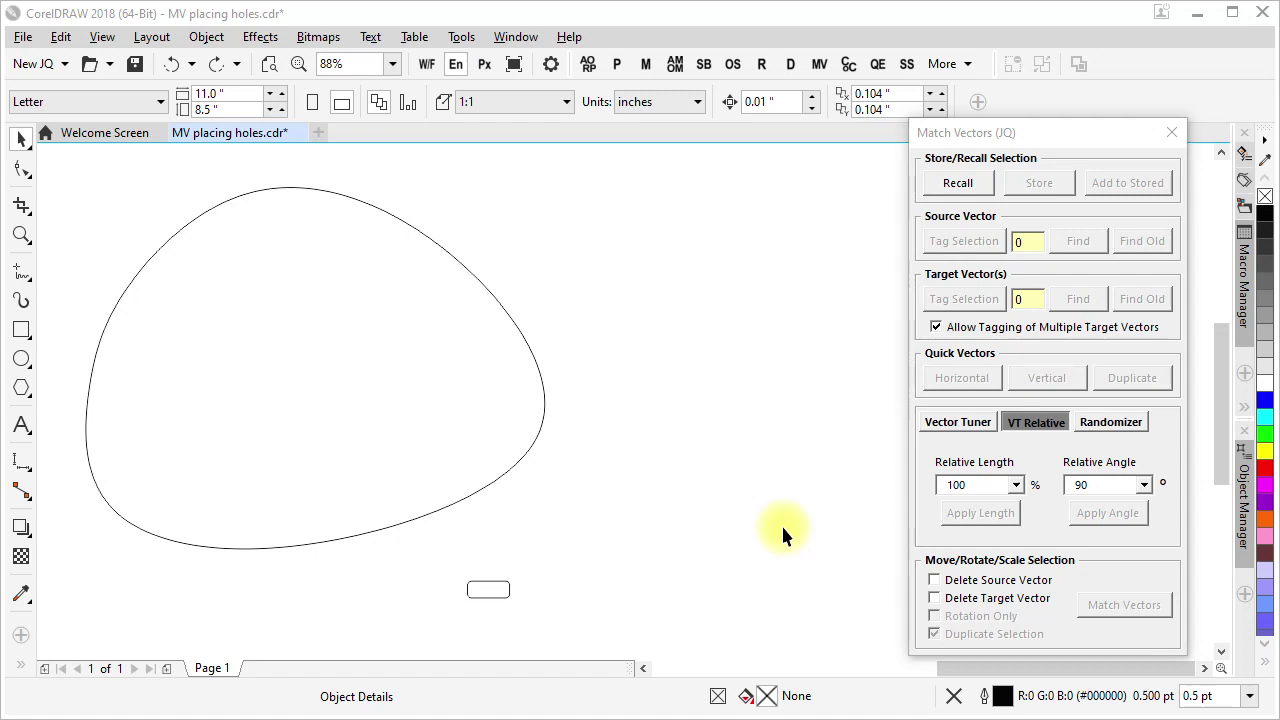
- Switch to the 2-Point Line tool in Perpendicular mode
left_click(491, 594)
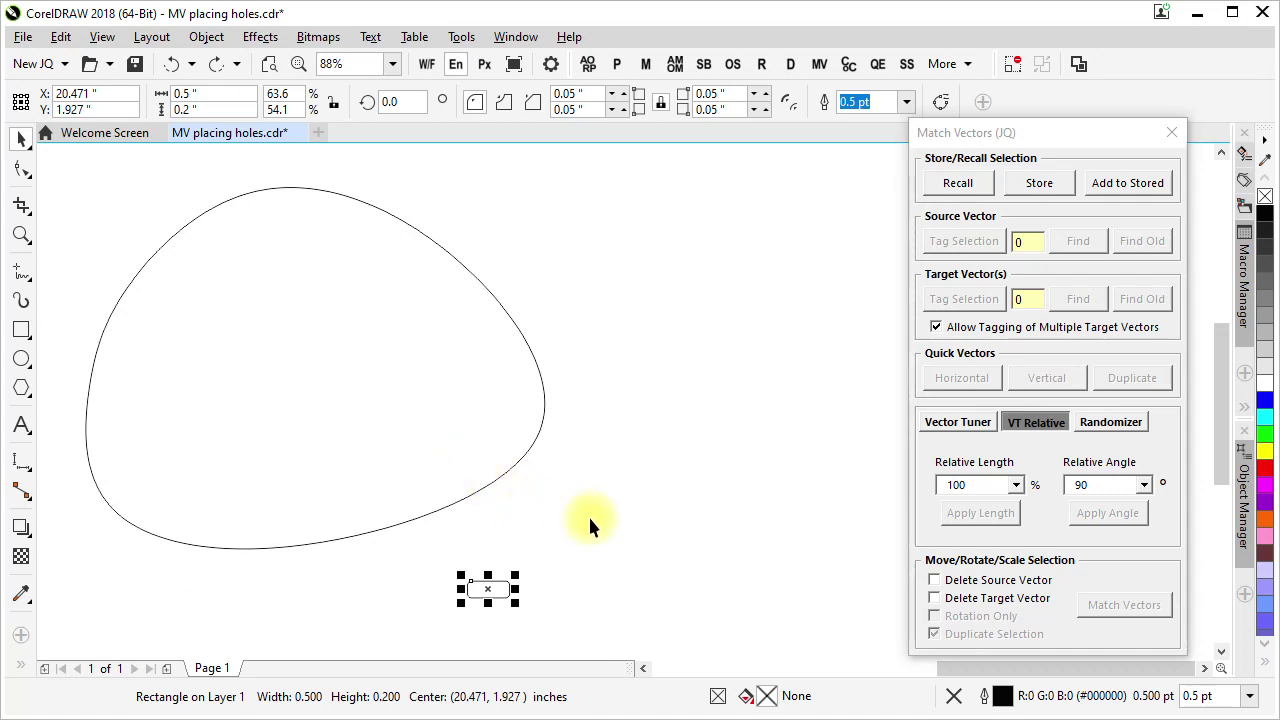
key("Escape")
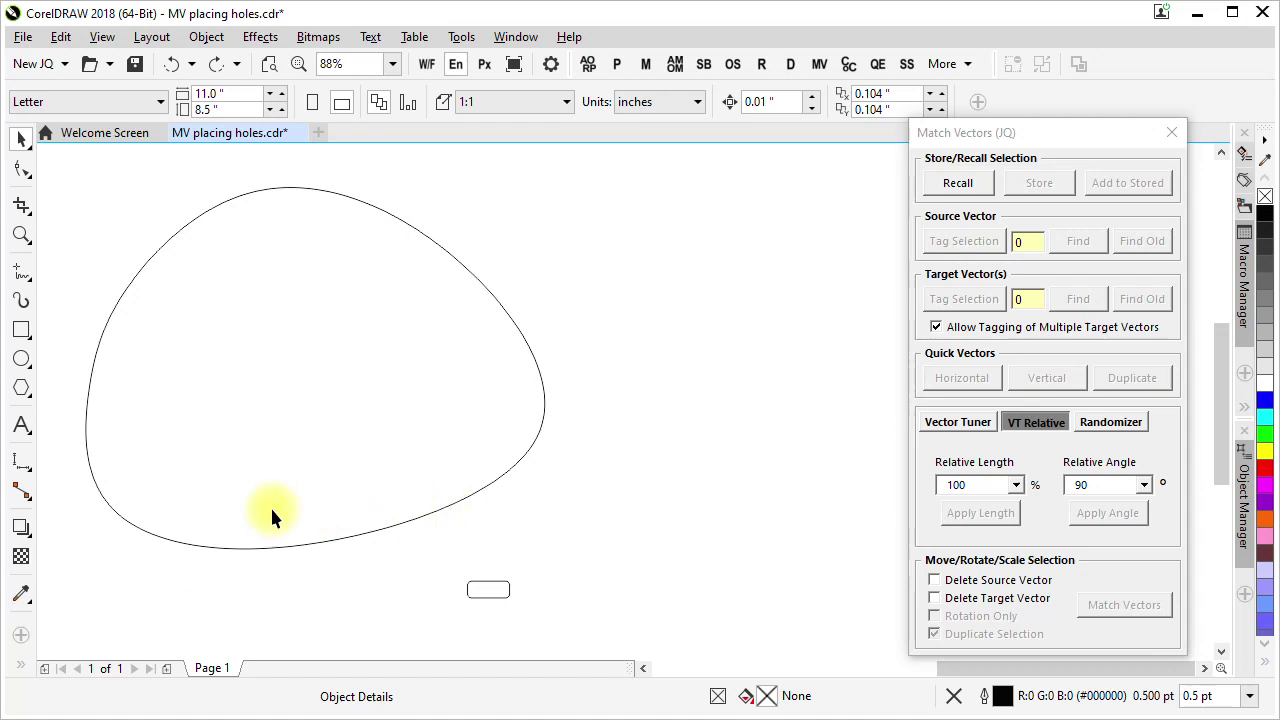
left_click(26, 280)
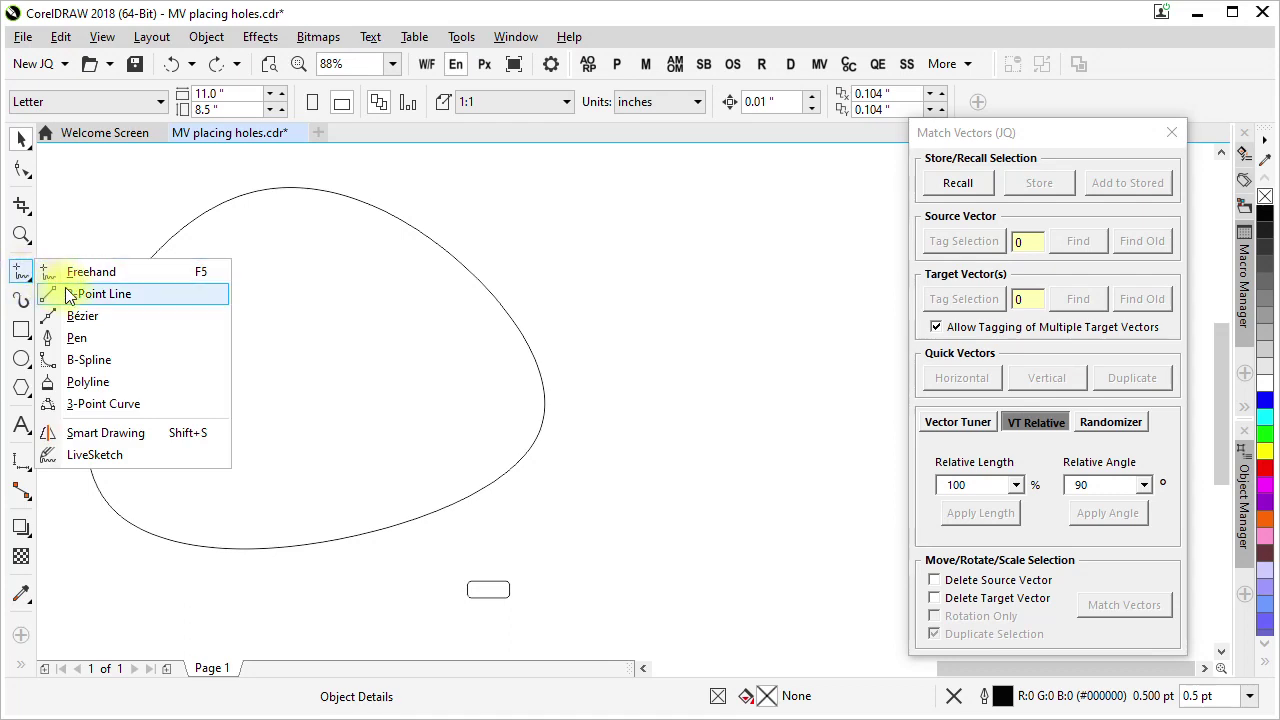
left_click(80, 296)
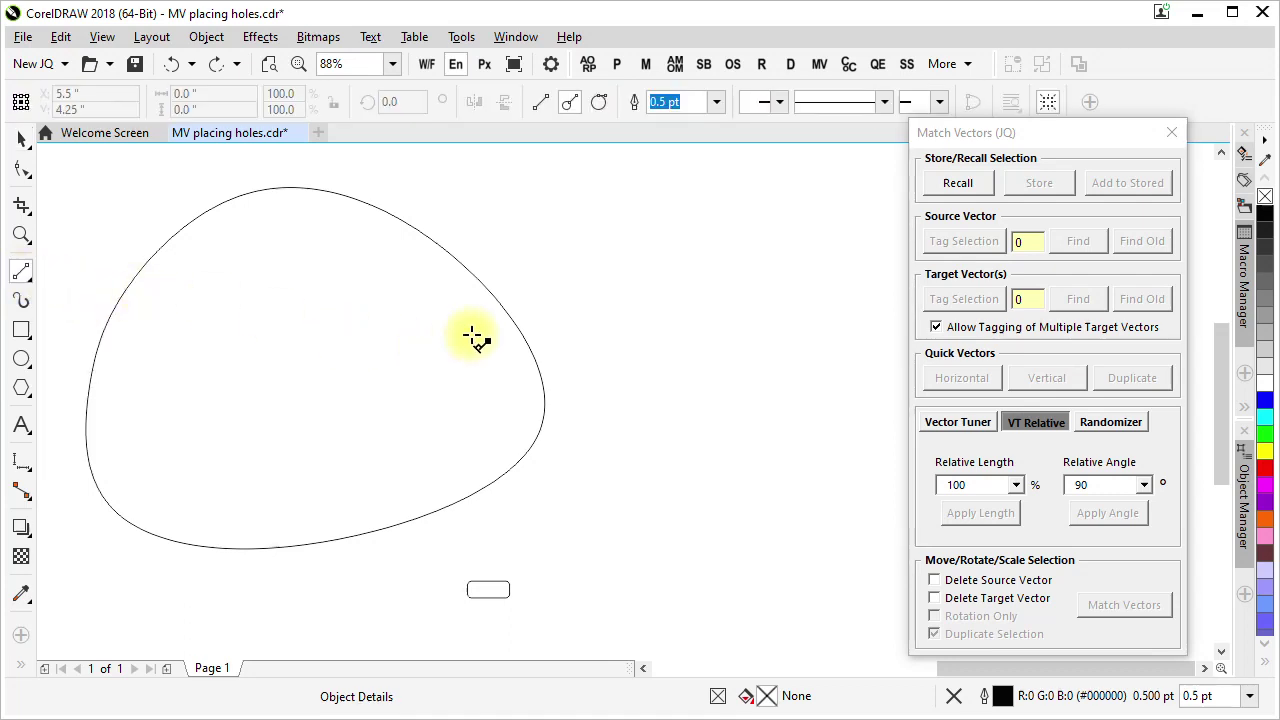
left_click(569, 106)
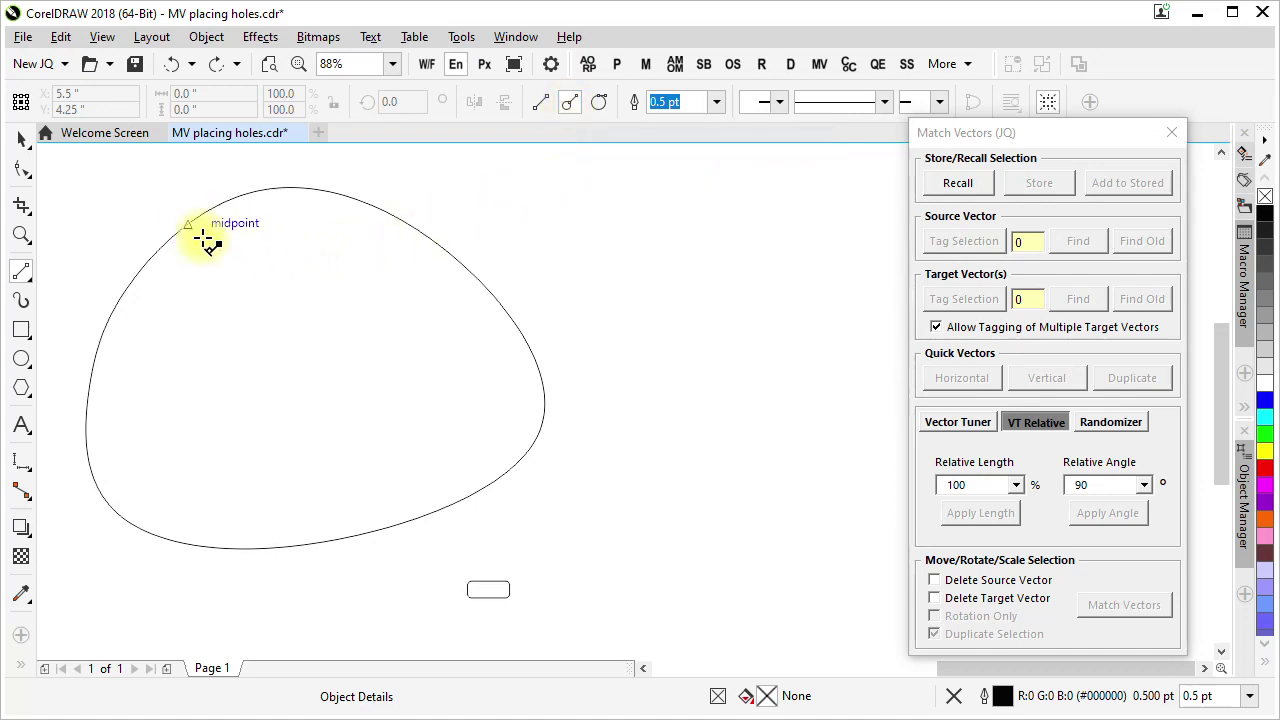
- Draw perpendicular lines on the blob's upper-left, left and bottom edges, tagging each as a target vector
left_click_drag(193, 225, 175, 300)
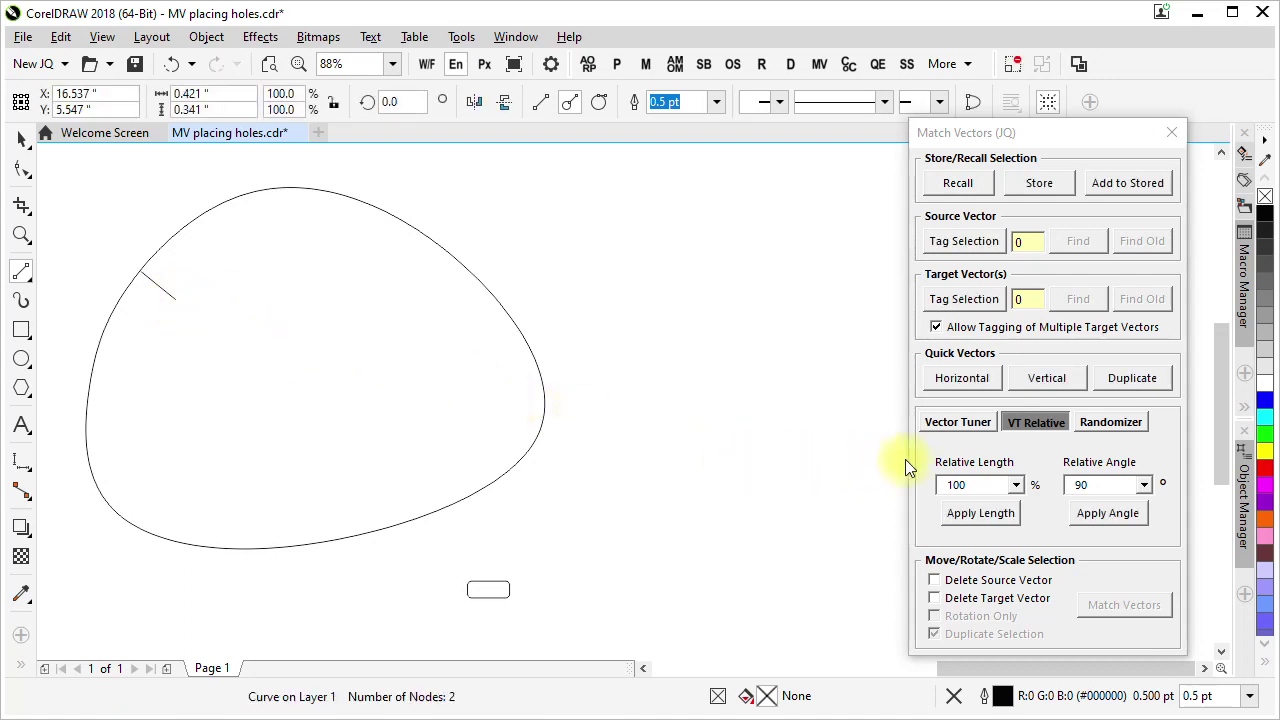
left_click(971, 300)
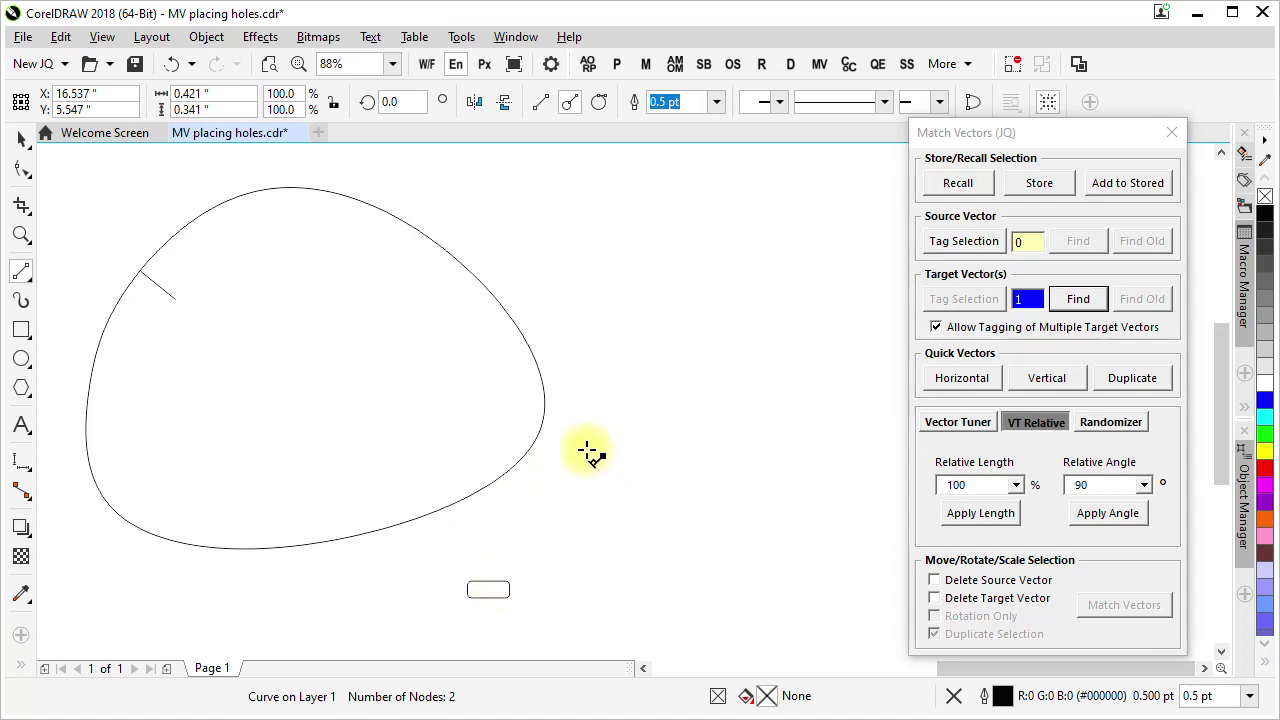
left_click(90, 420)
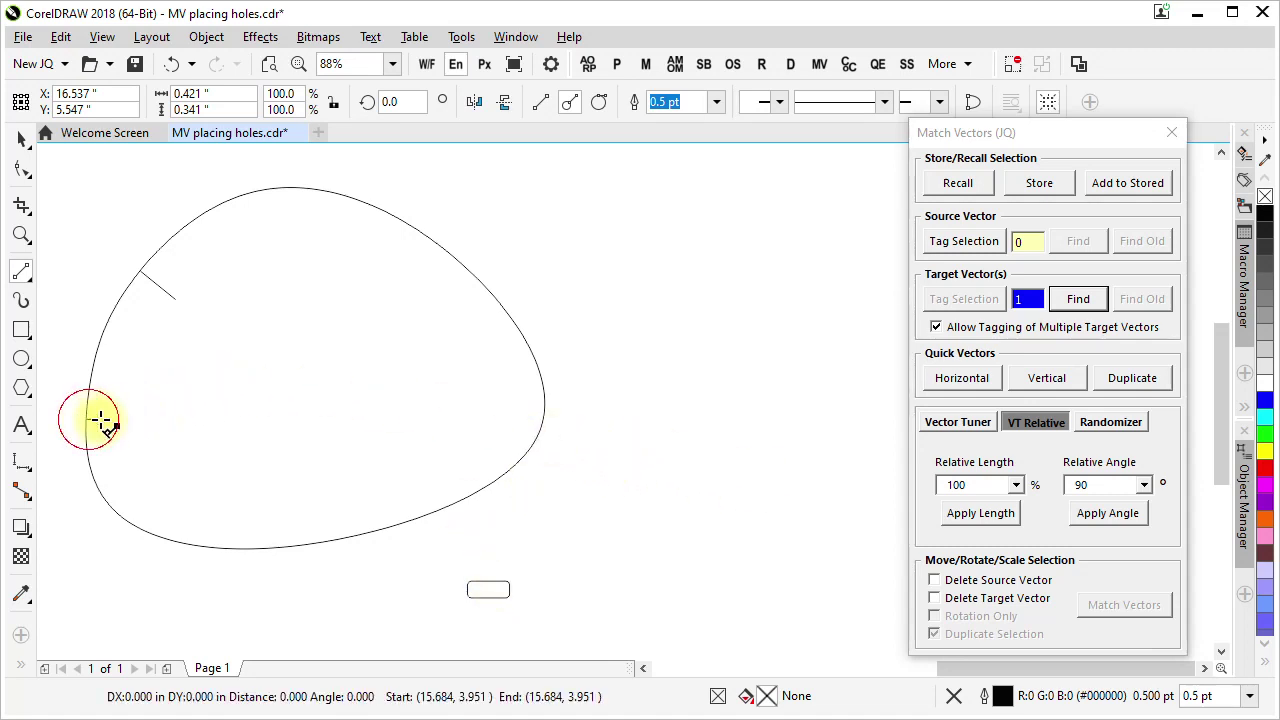
left_click(129, 423)
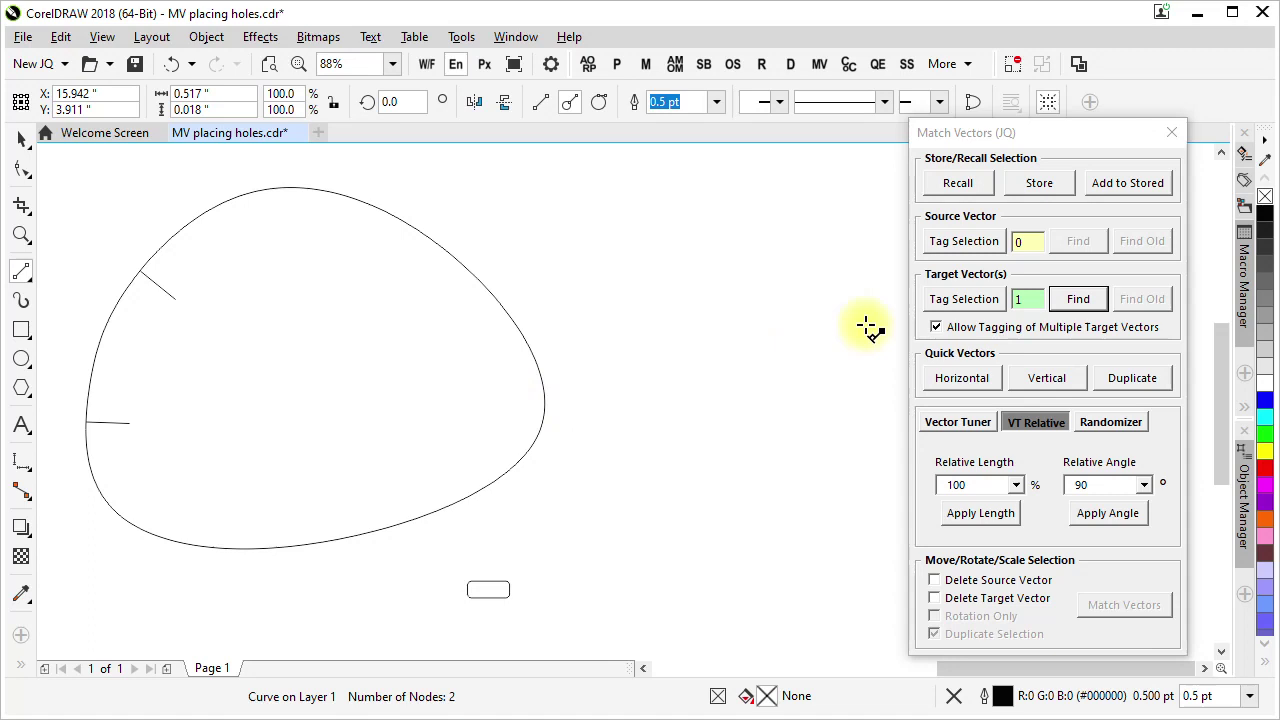
left_click(944, 302)
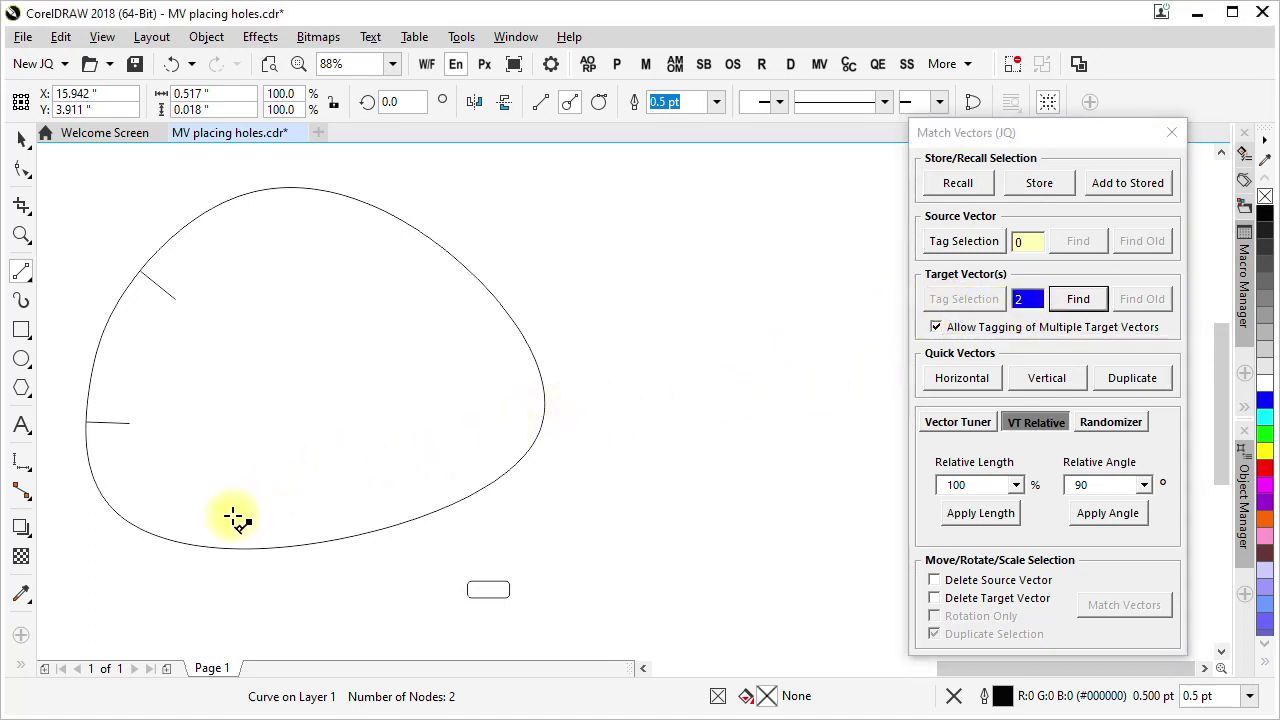
left_click_drag(214, 548, 229, 502)
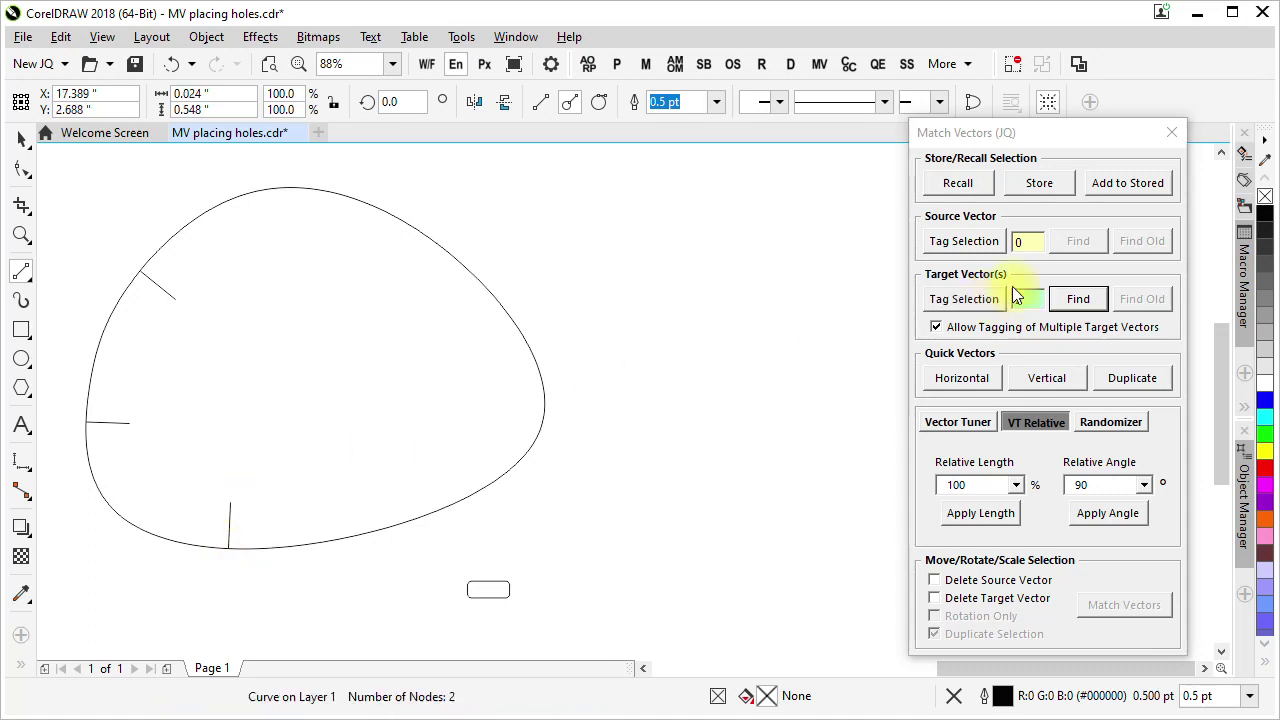
left_click(978, 302)
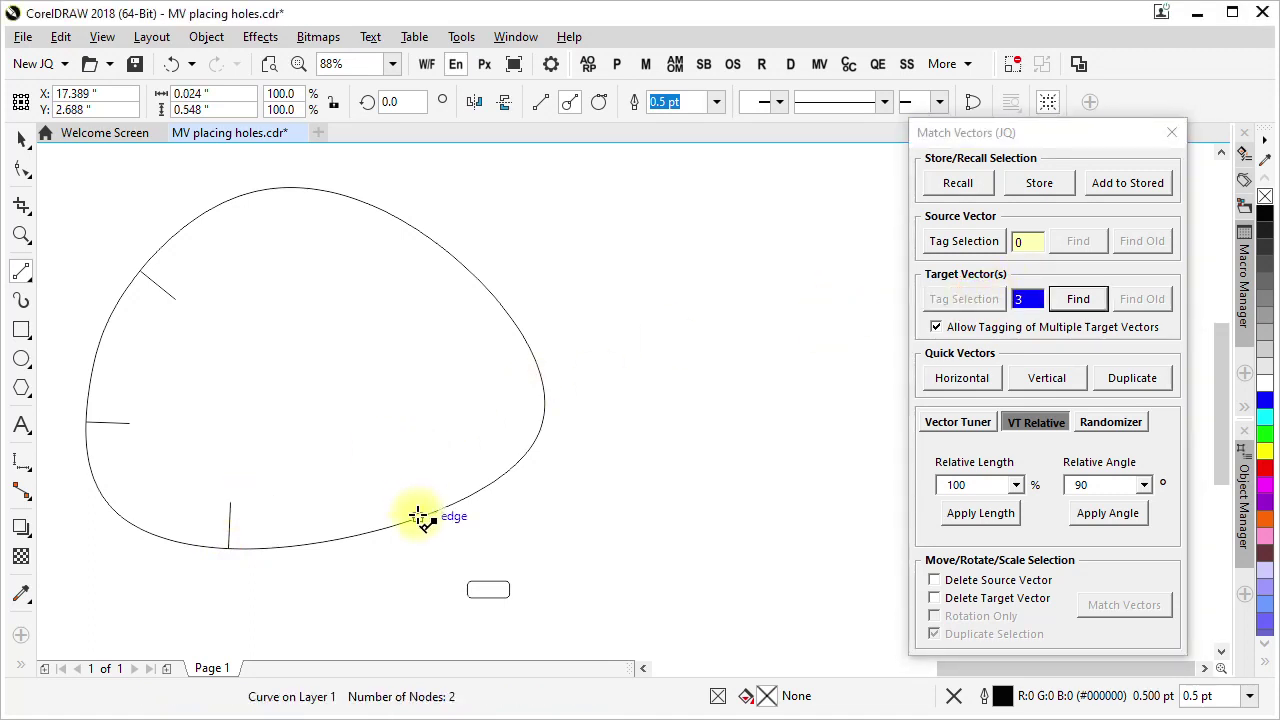
- Draw and tag perpendicular target lines on the lower-right, upper-right and top edges
left_click_drag(420, 516, 404, 466)
left_click(952, 299)
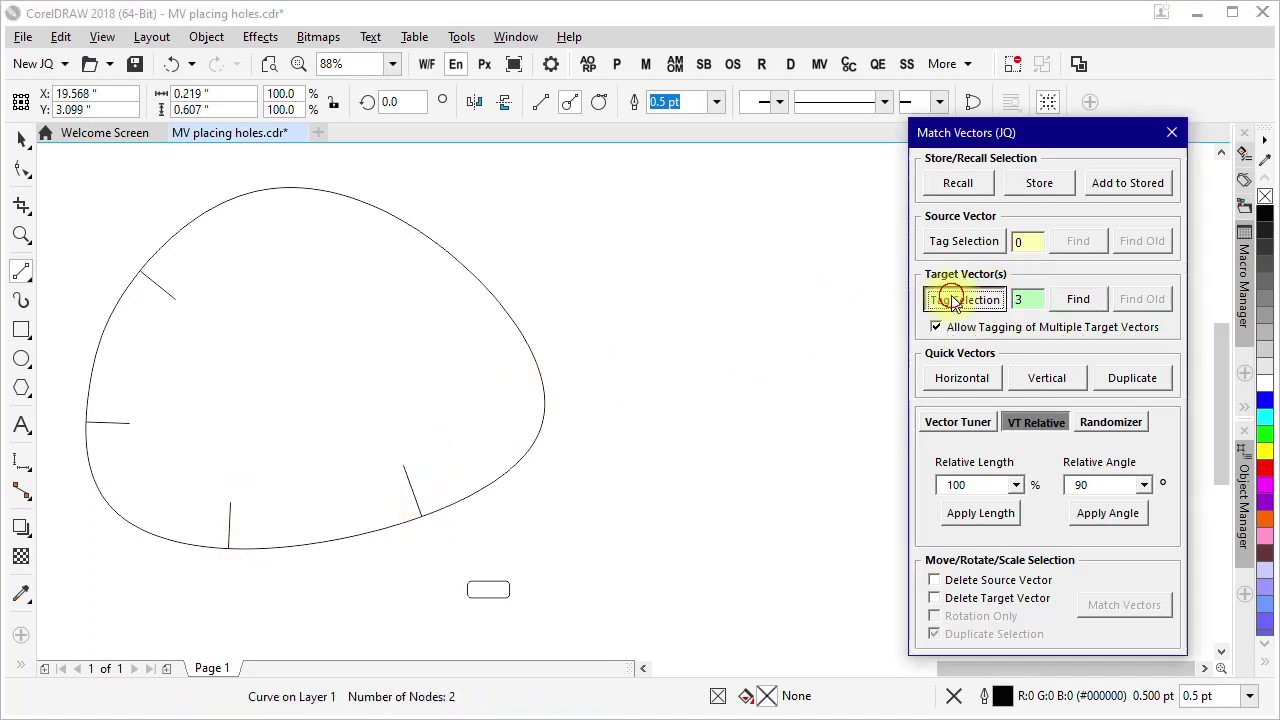
left_click_drag(499, 304, 466, 326)
left_click(948, 300)
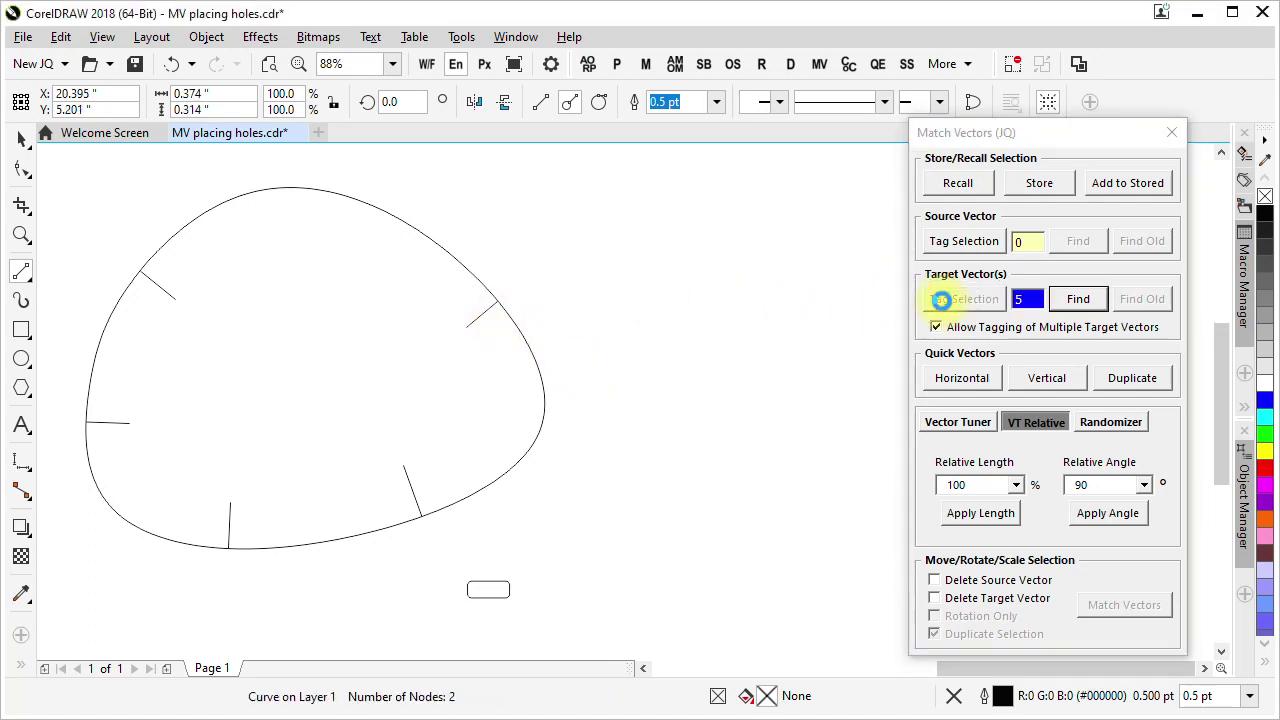
left_click_drag(345, 195, 335, 244)
left_click(955, 299)
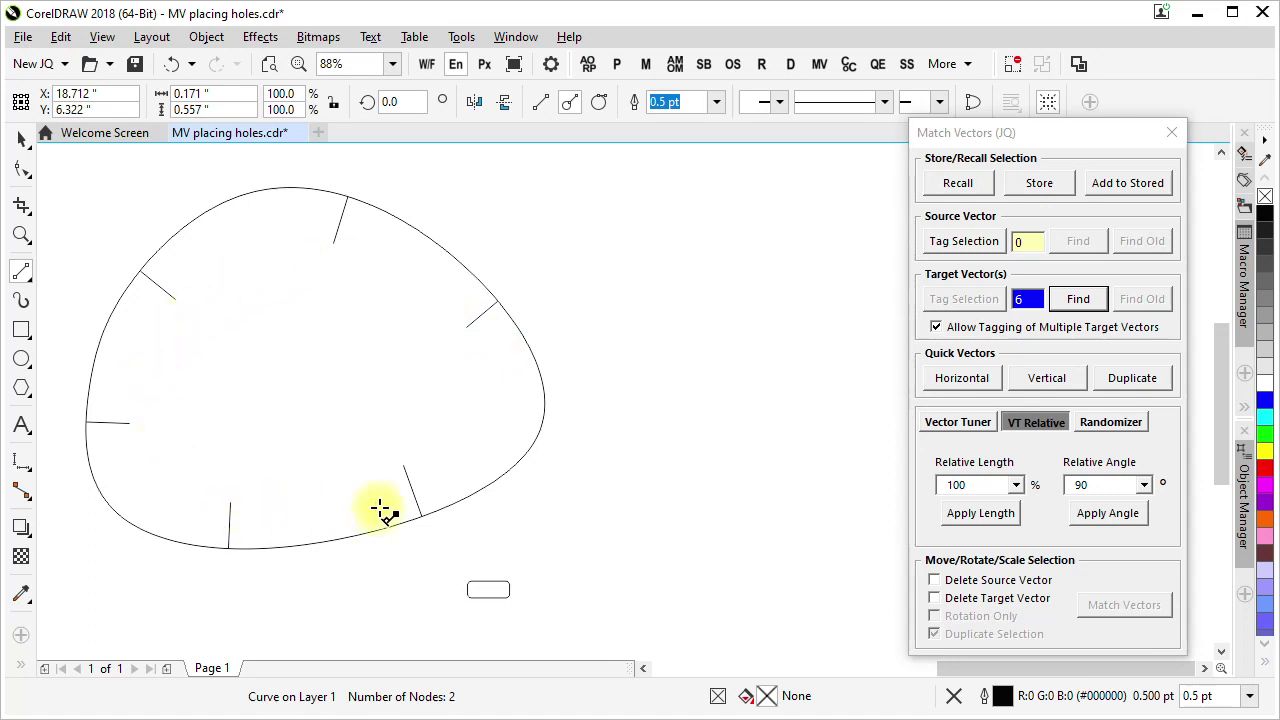
left_click(22, 143)
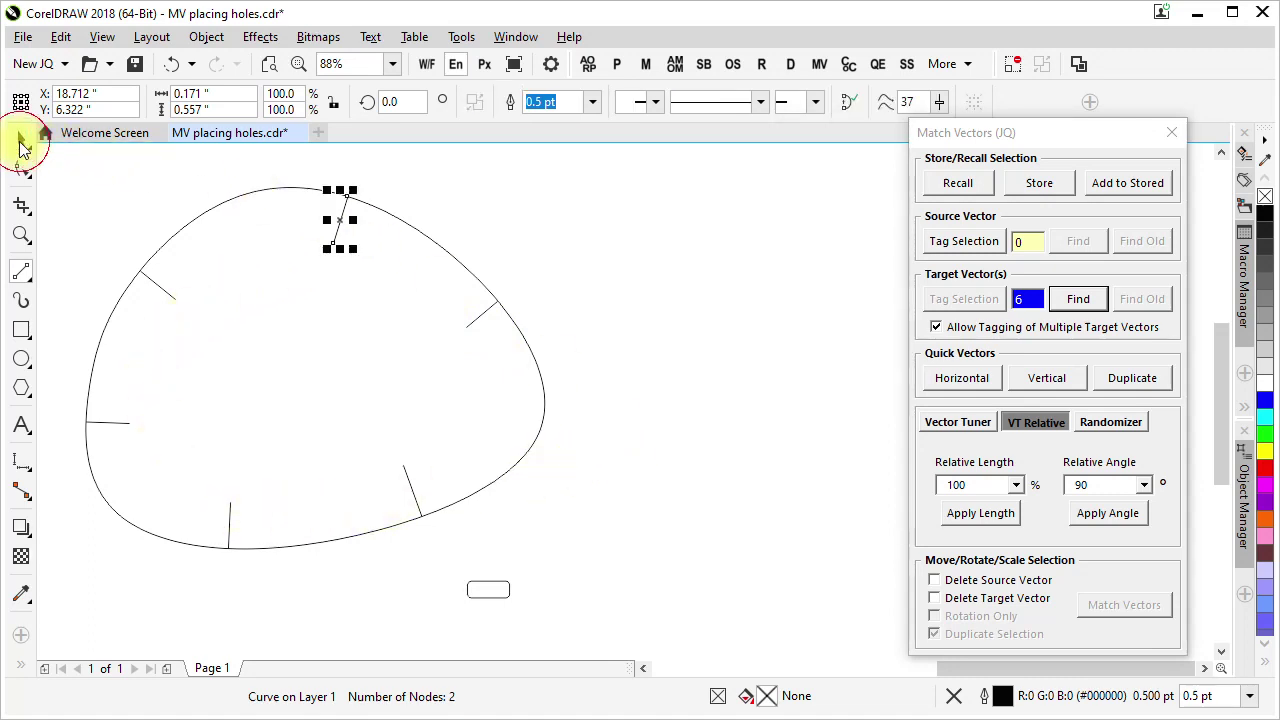
- In the Vector Tuner, check four ticks' length and angle, then Find all six target lines
left_click(750, 391)
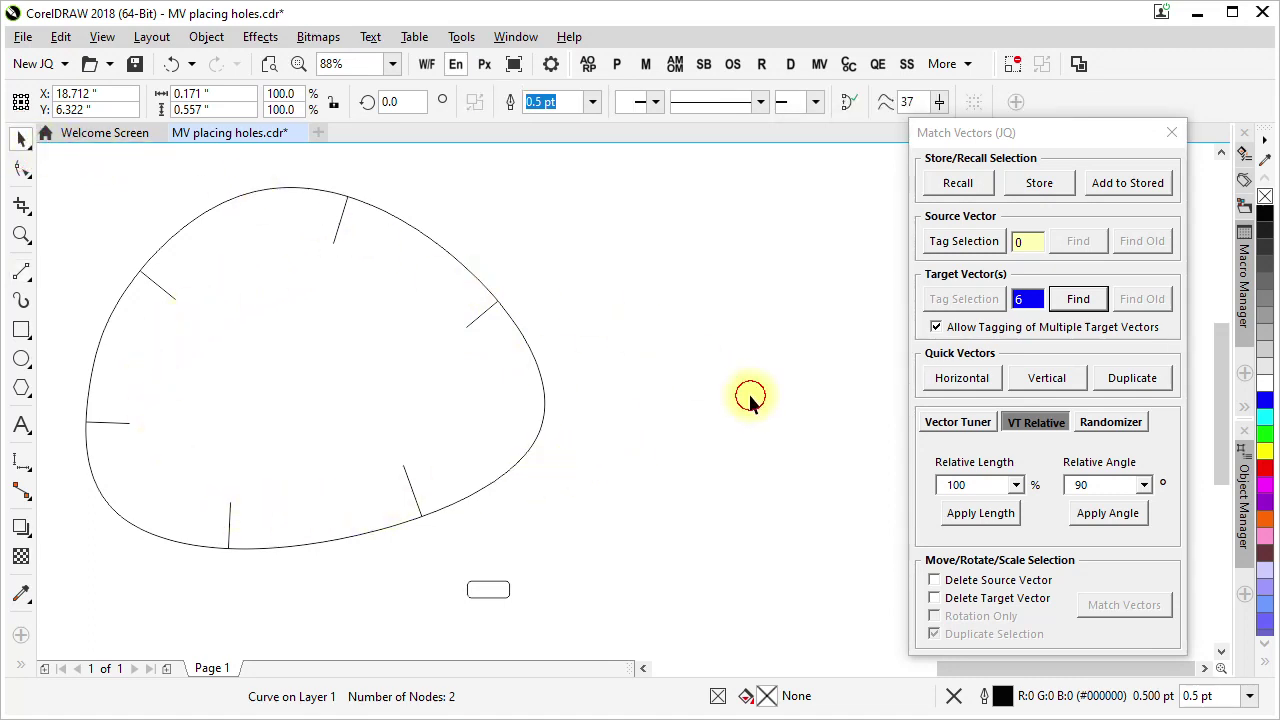
left_click(957, 421)
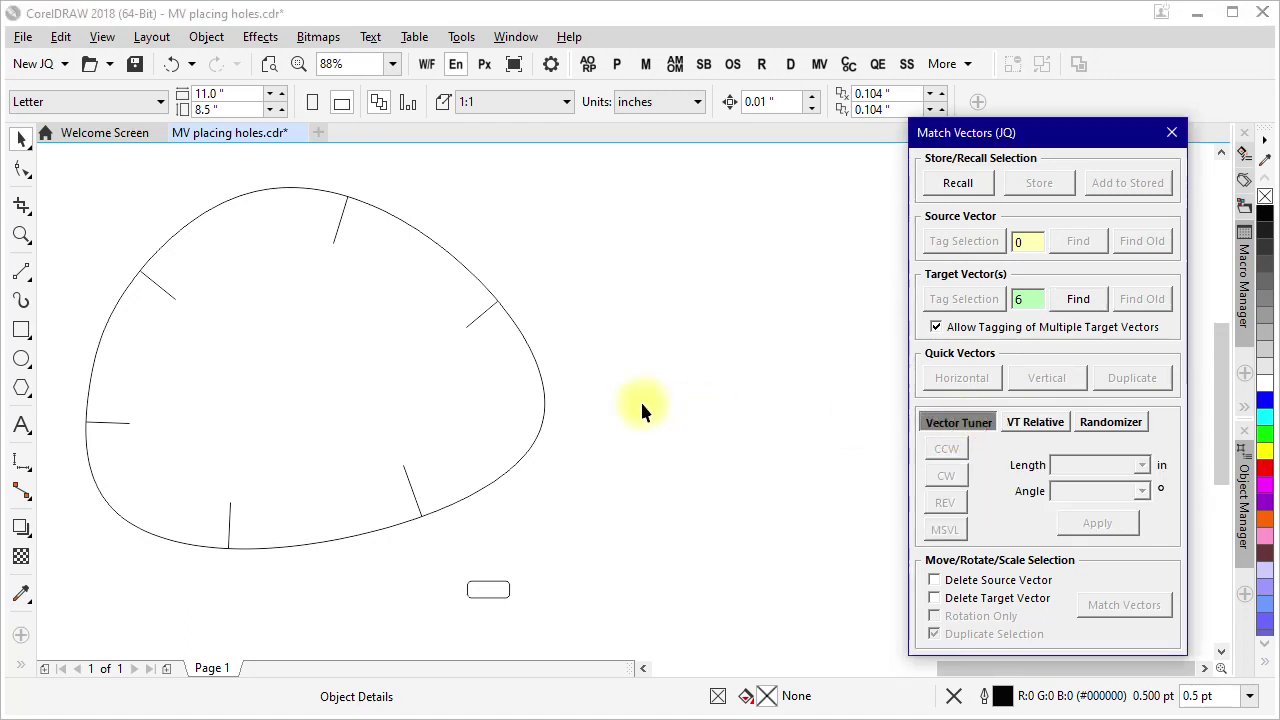
left_click(485, 306)
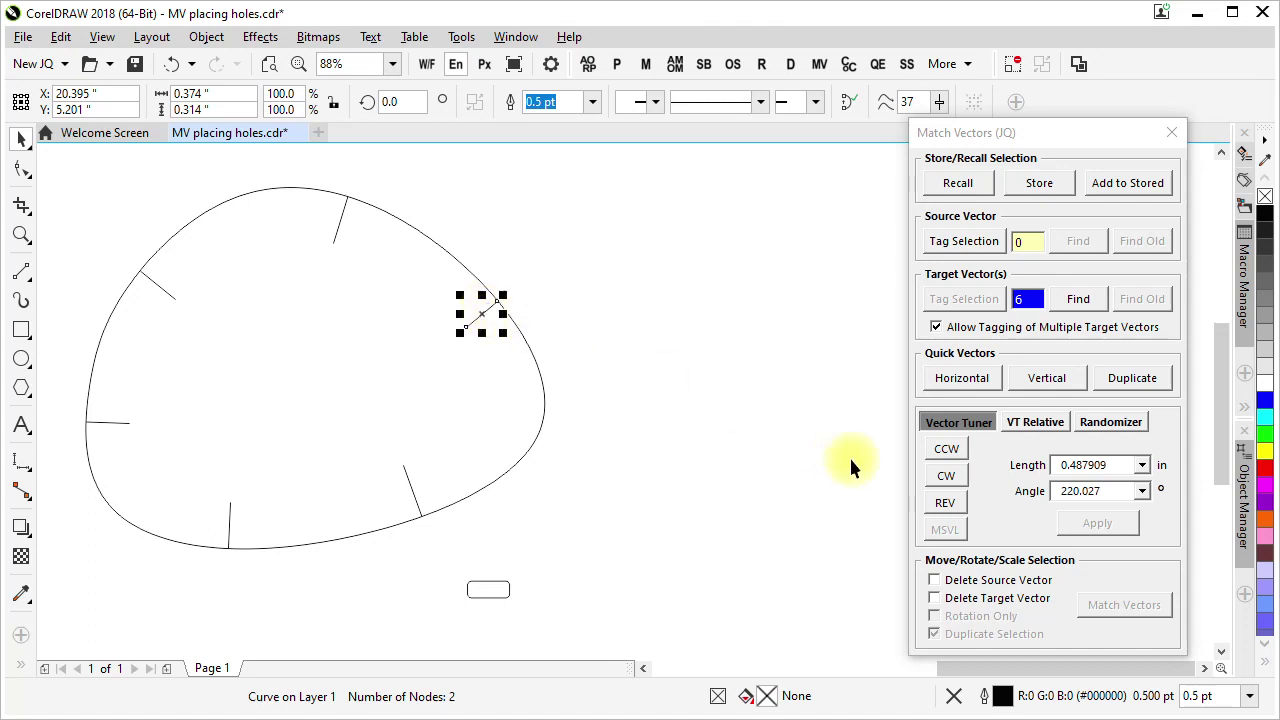
left_click(340, 226)
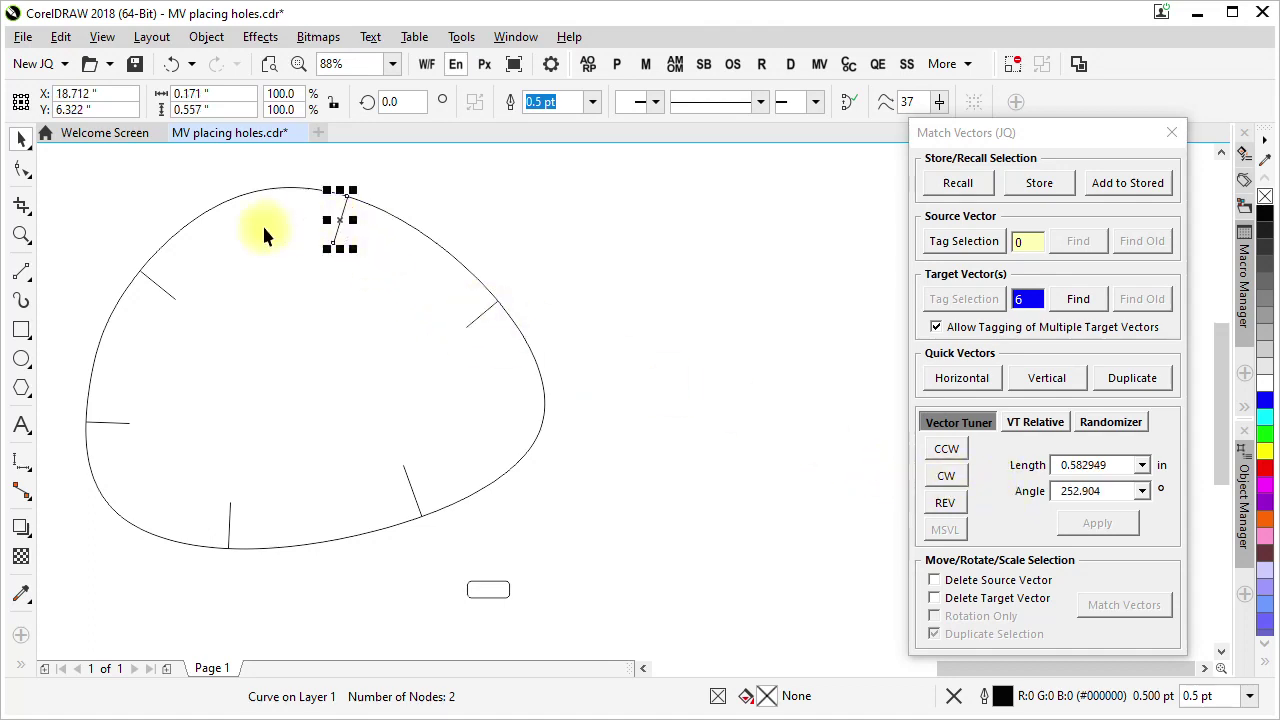
left_click(157, 284)
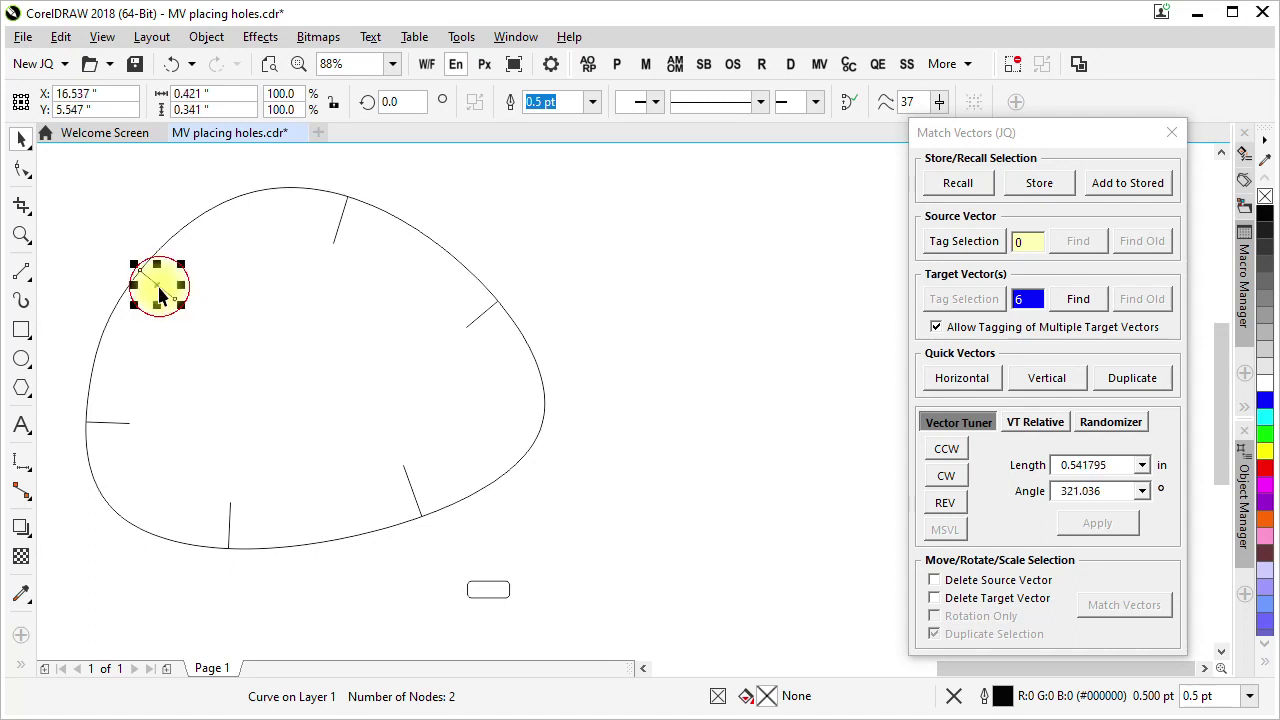
left_click(105, 423)
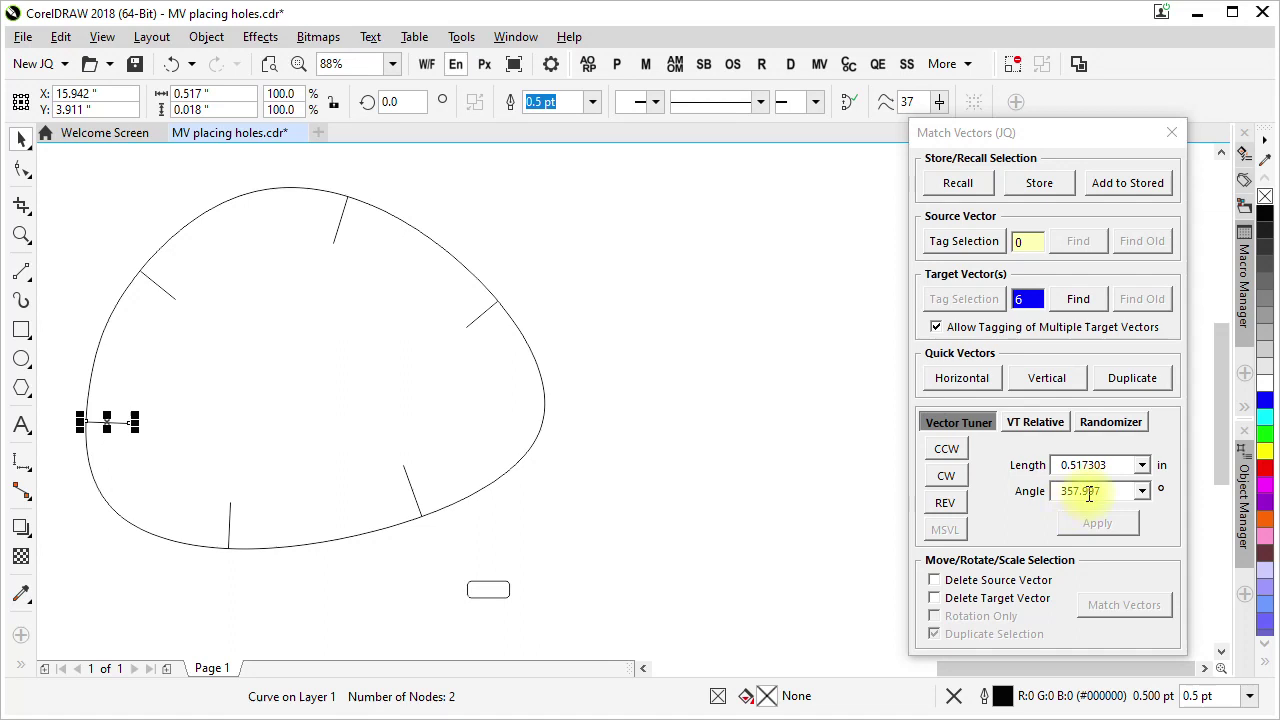
left_click(1085, 303)
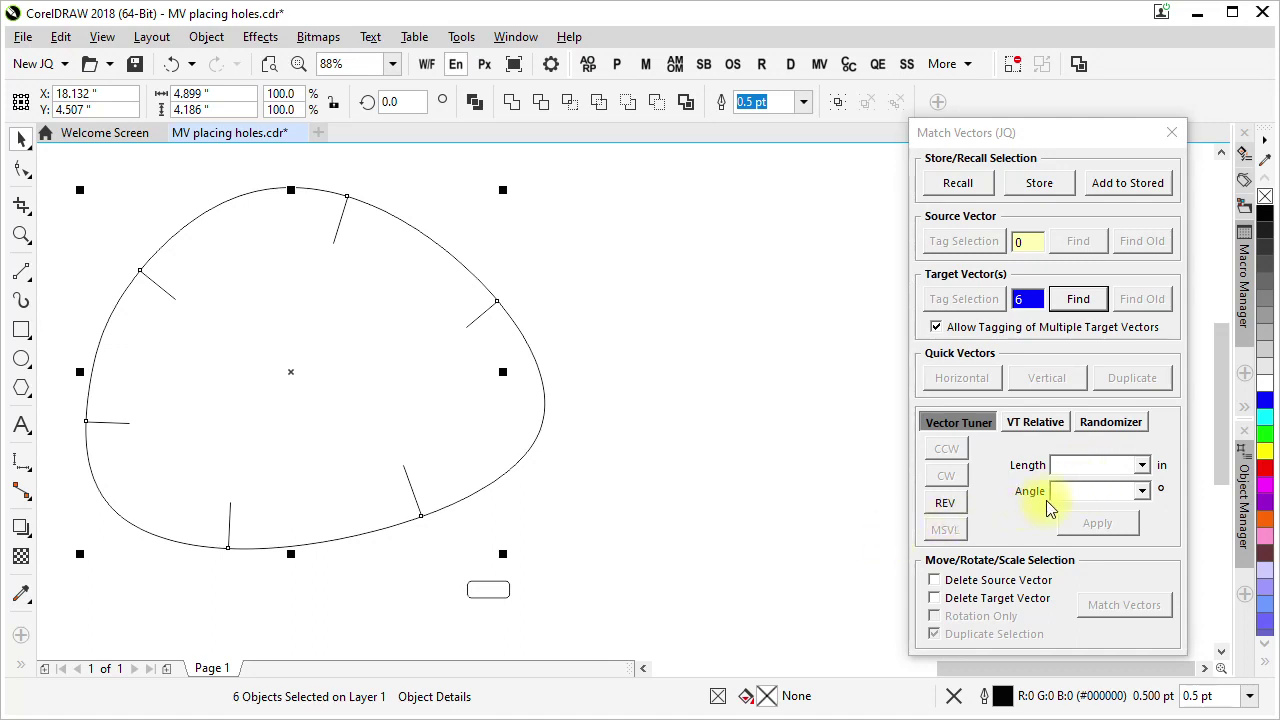
left_click(1078, 468)
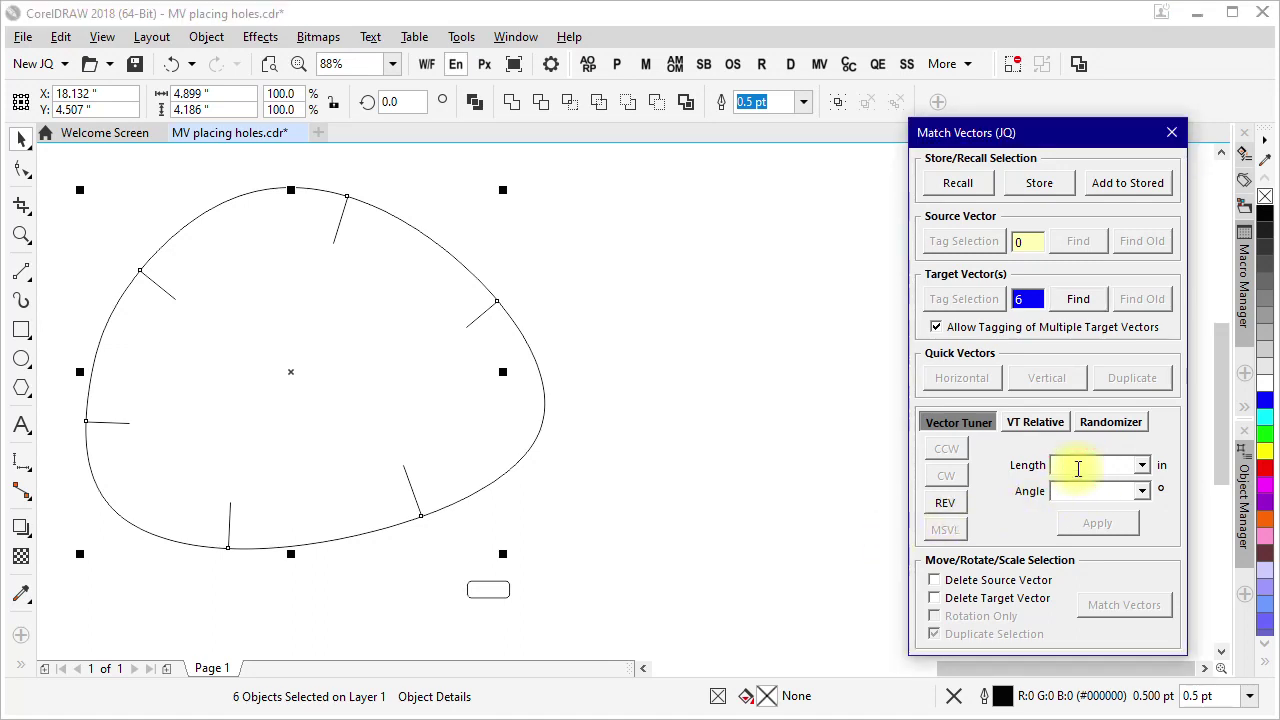
type(".75")
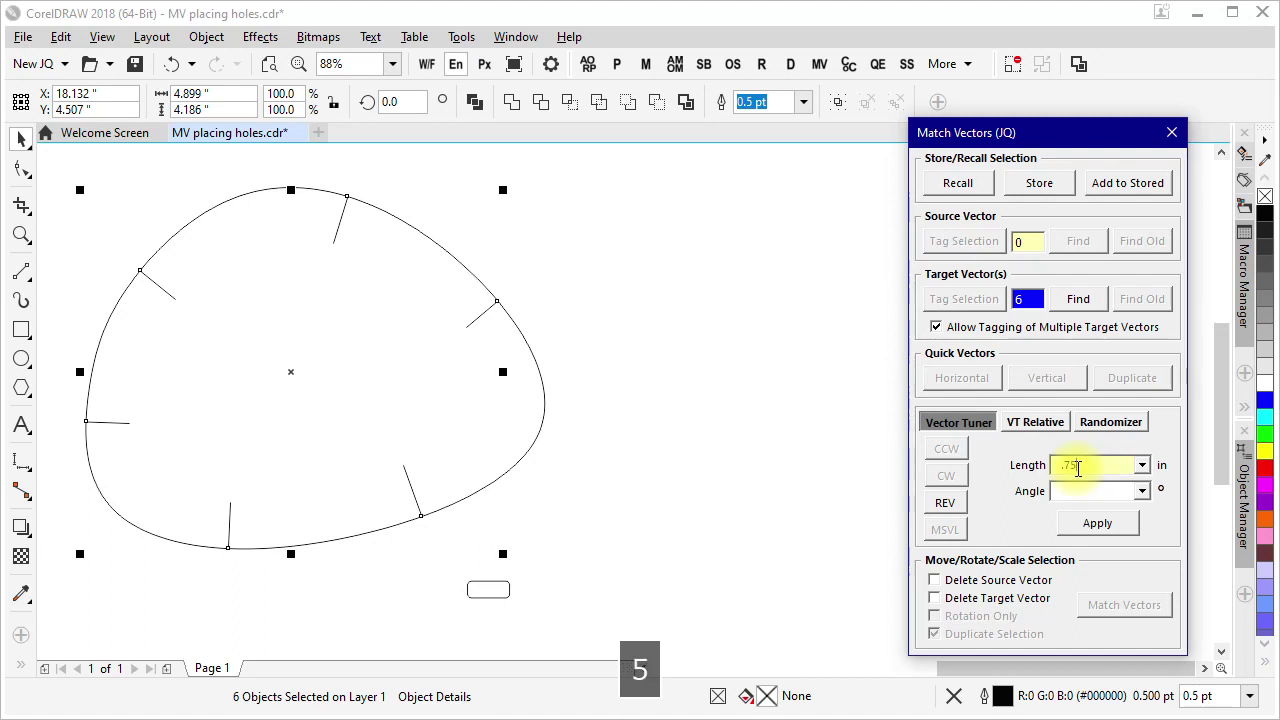
left_click(1116, 527)
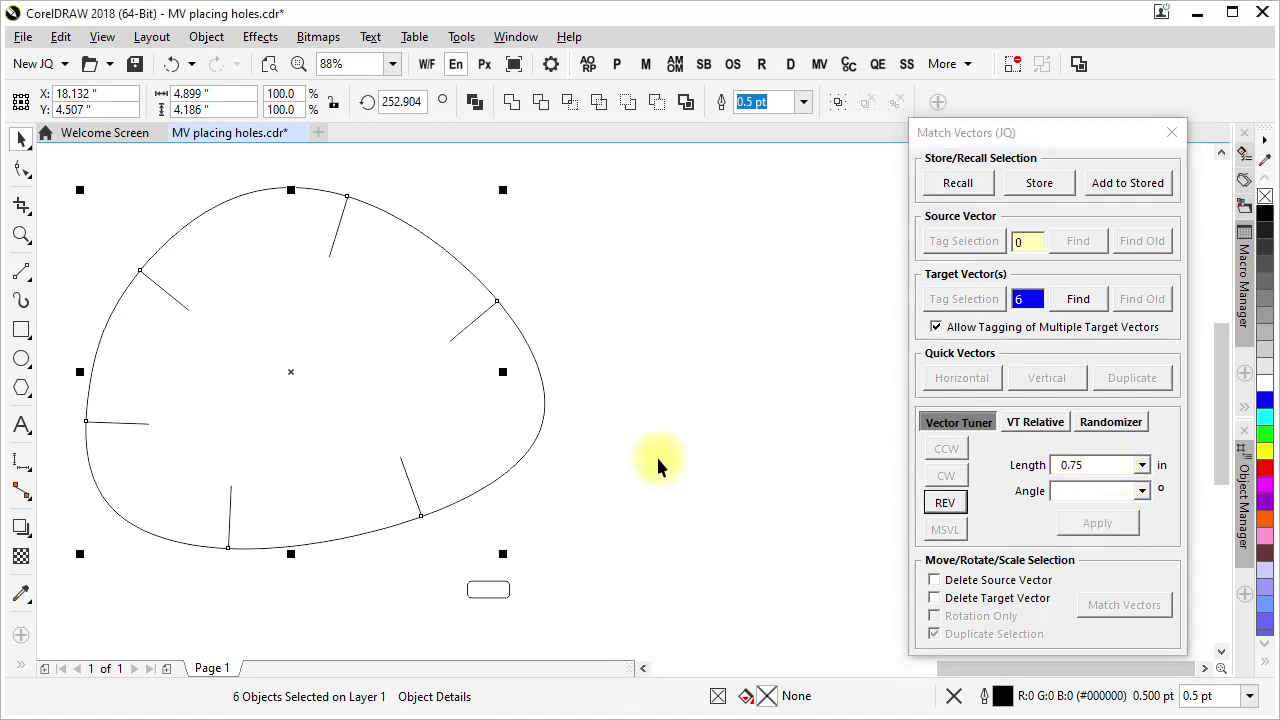
left_click(600, 360)
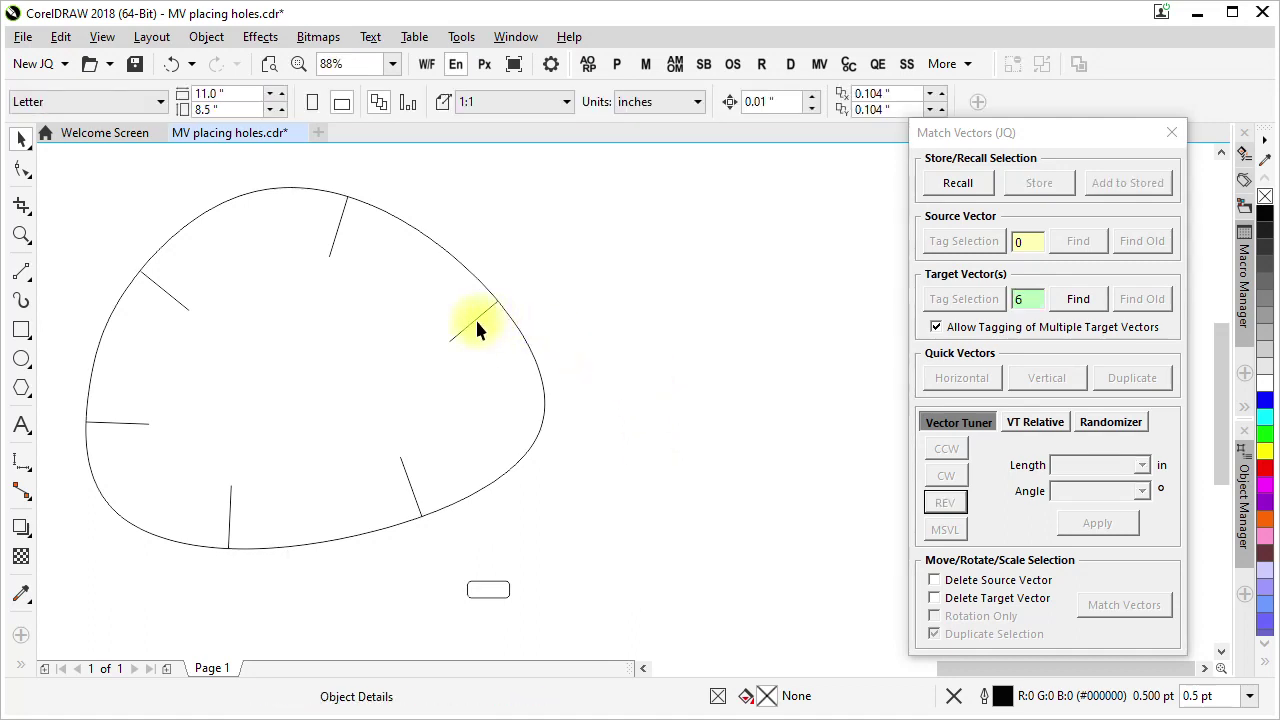
left_click(475, 321)
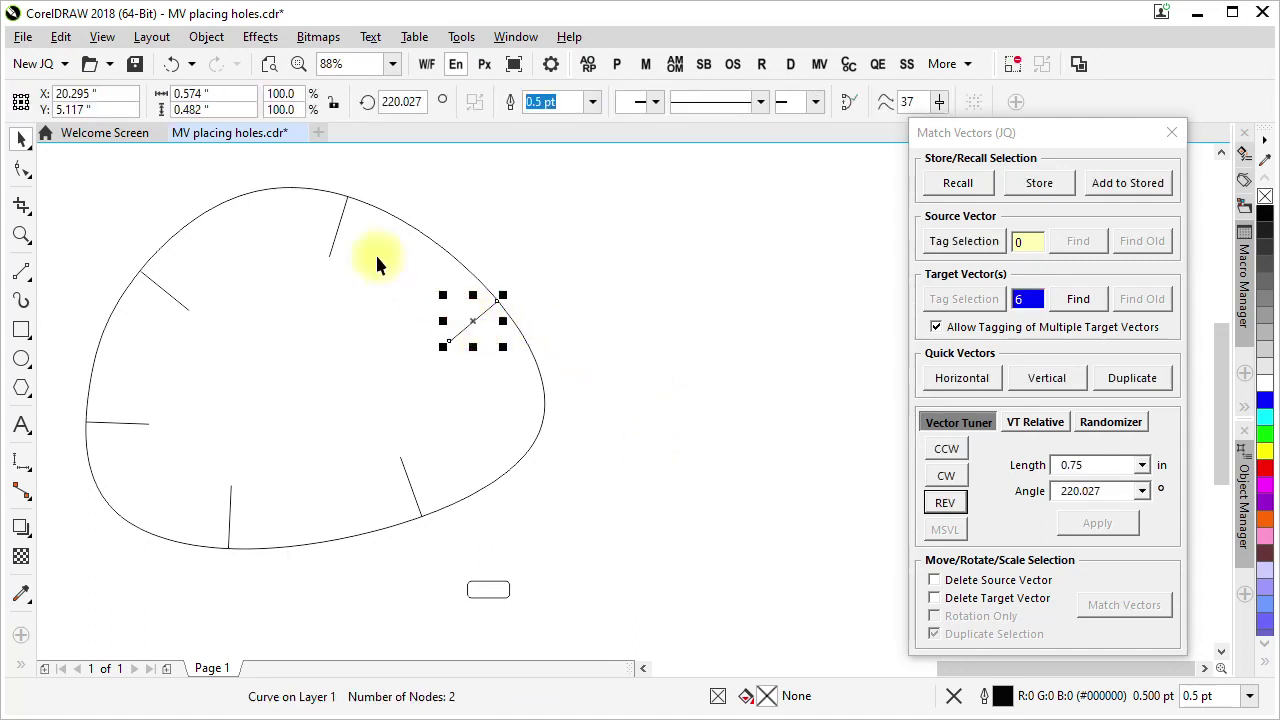
left_click(333, 229)
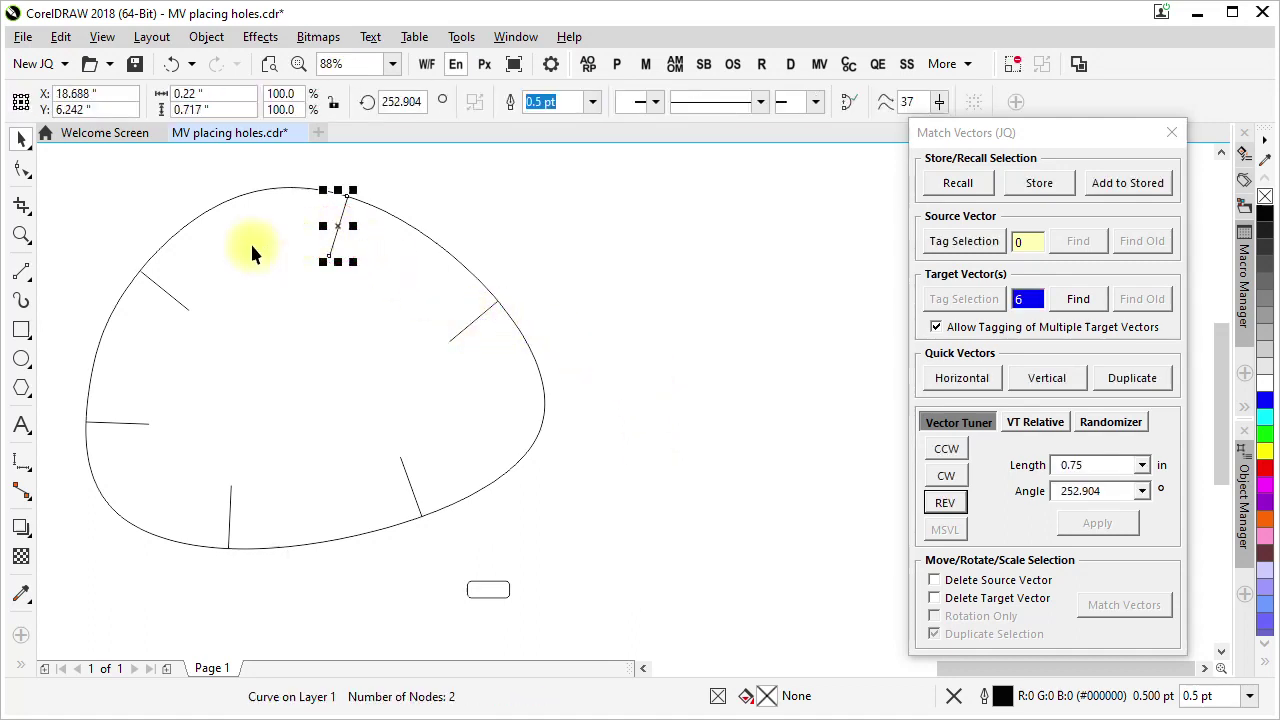
left_click(167, 298)
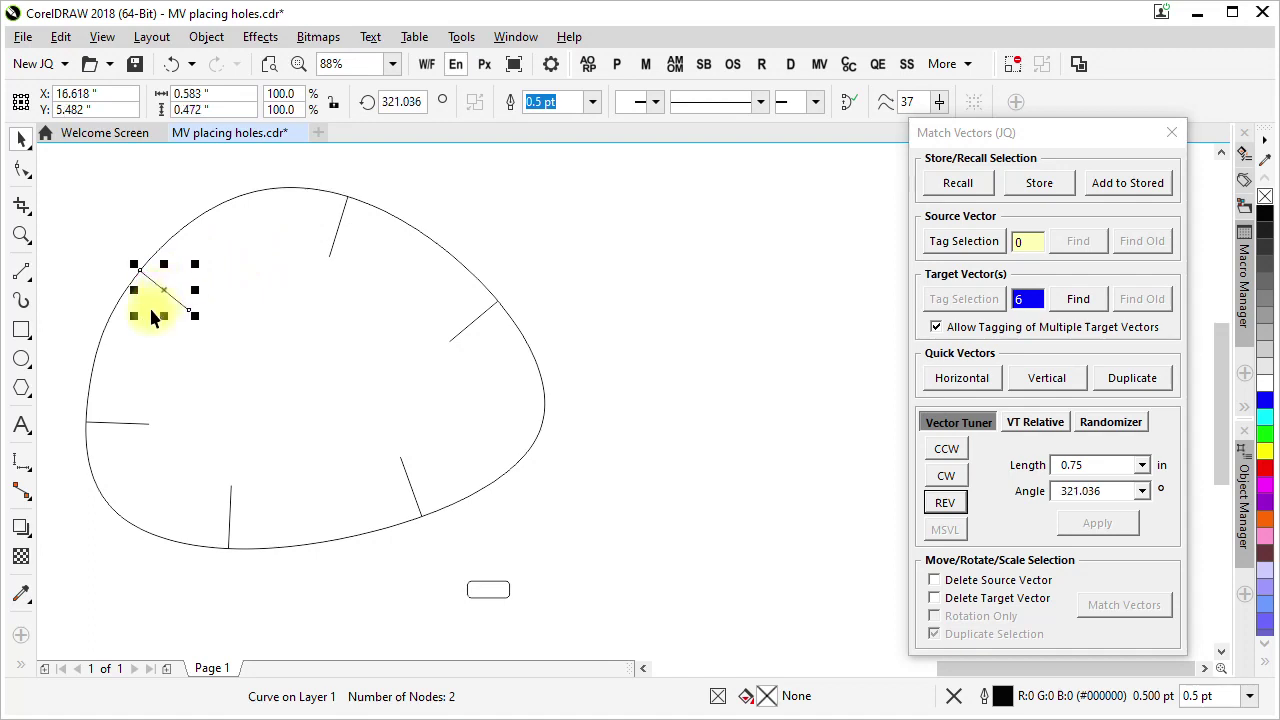
left_click(127, 425)
left_click(681, 427)
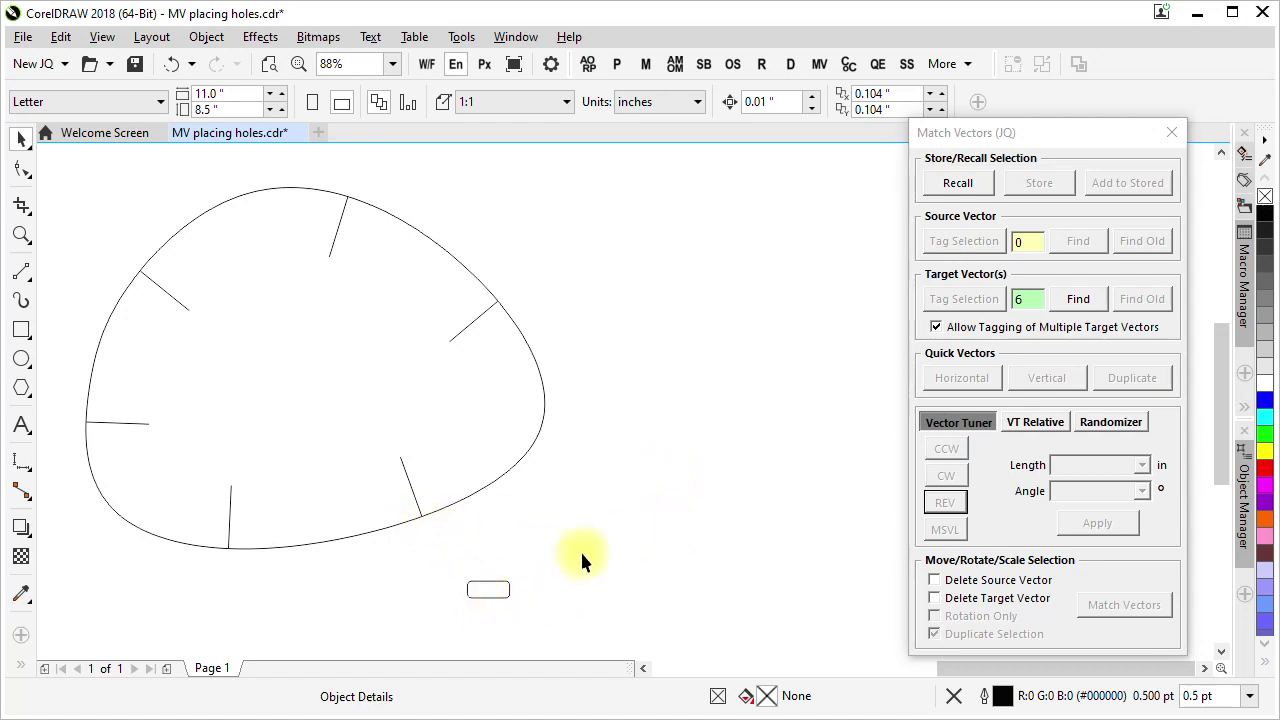
- Zoom to the rectangle and draw a freehand vertical line up from its bottom midpoint
key("F2")
left_click_drag(429, 551, 543, 628)
left_click(23, 268)
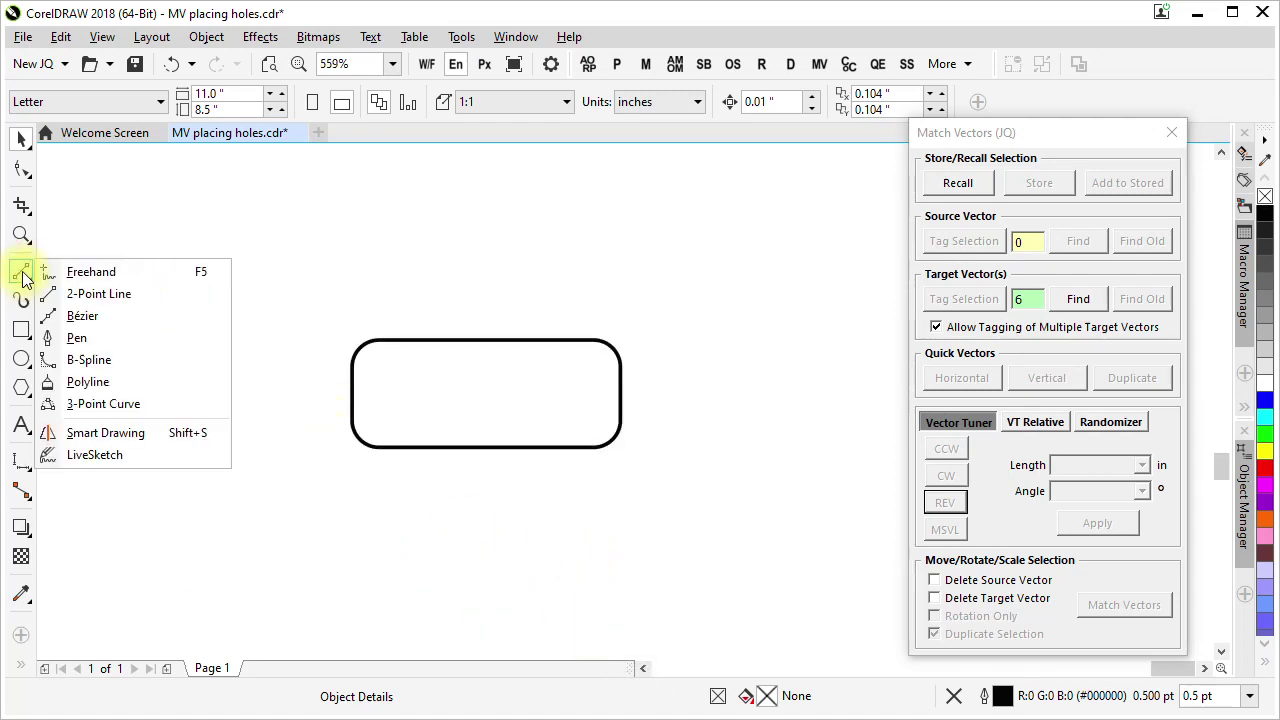
left_click(82, 272)
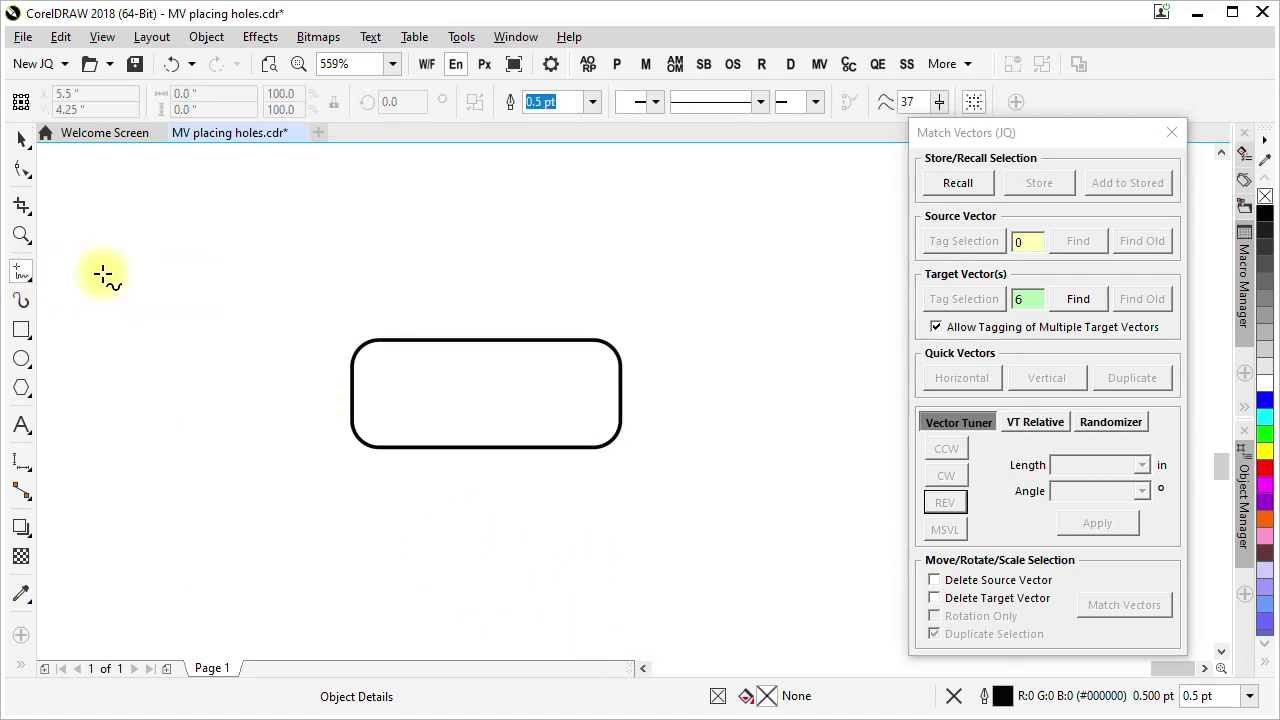
left_click(481, 443)
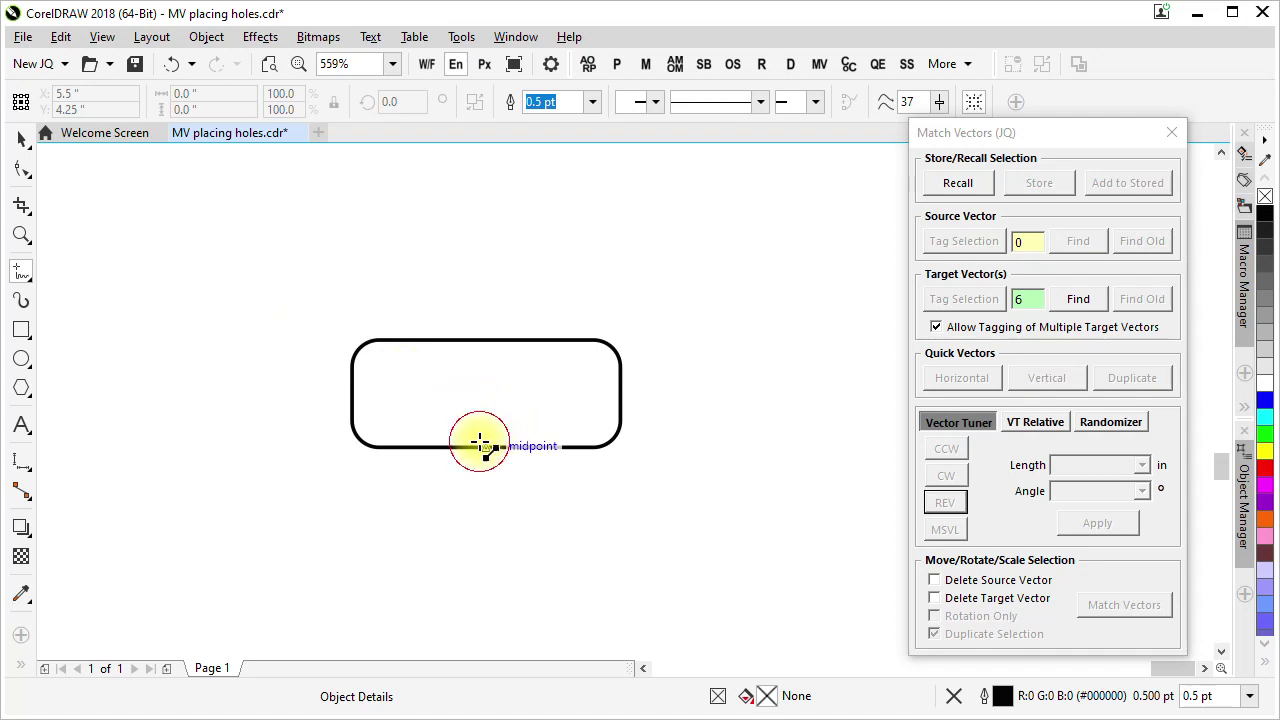
left_click(505, 220)
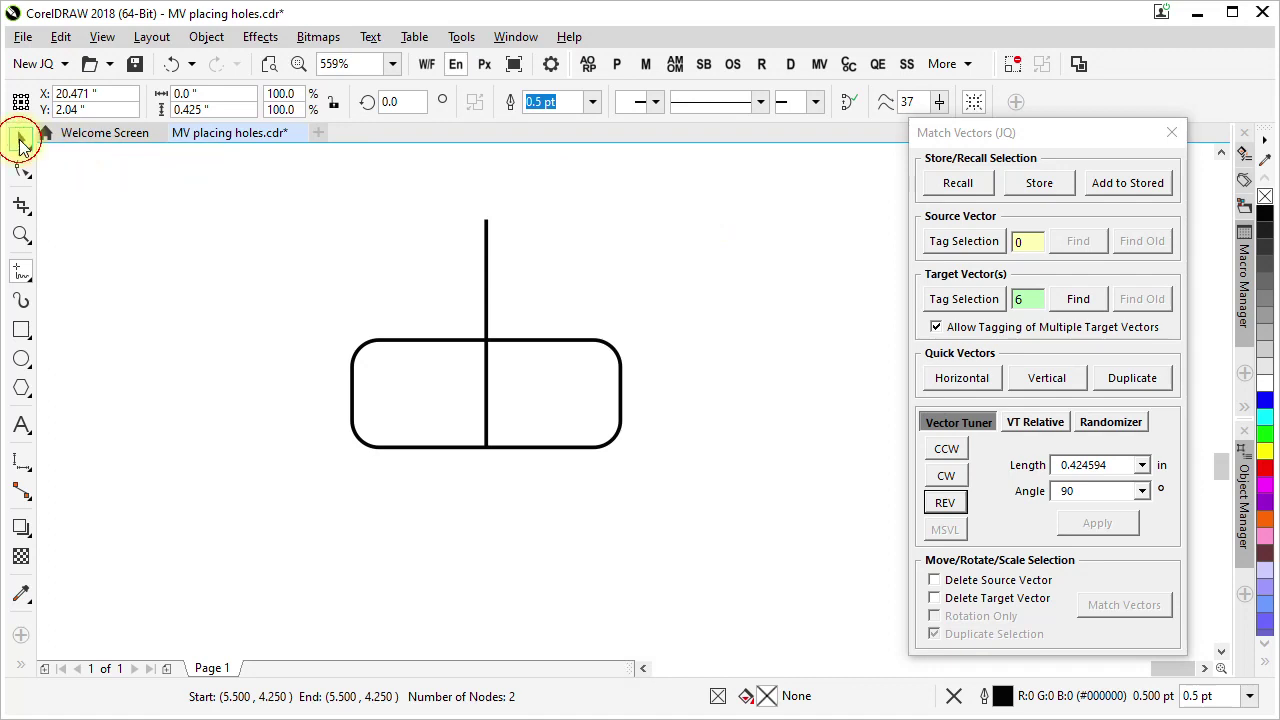
left_click(22, 141)
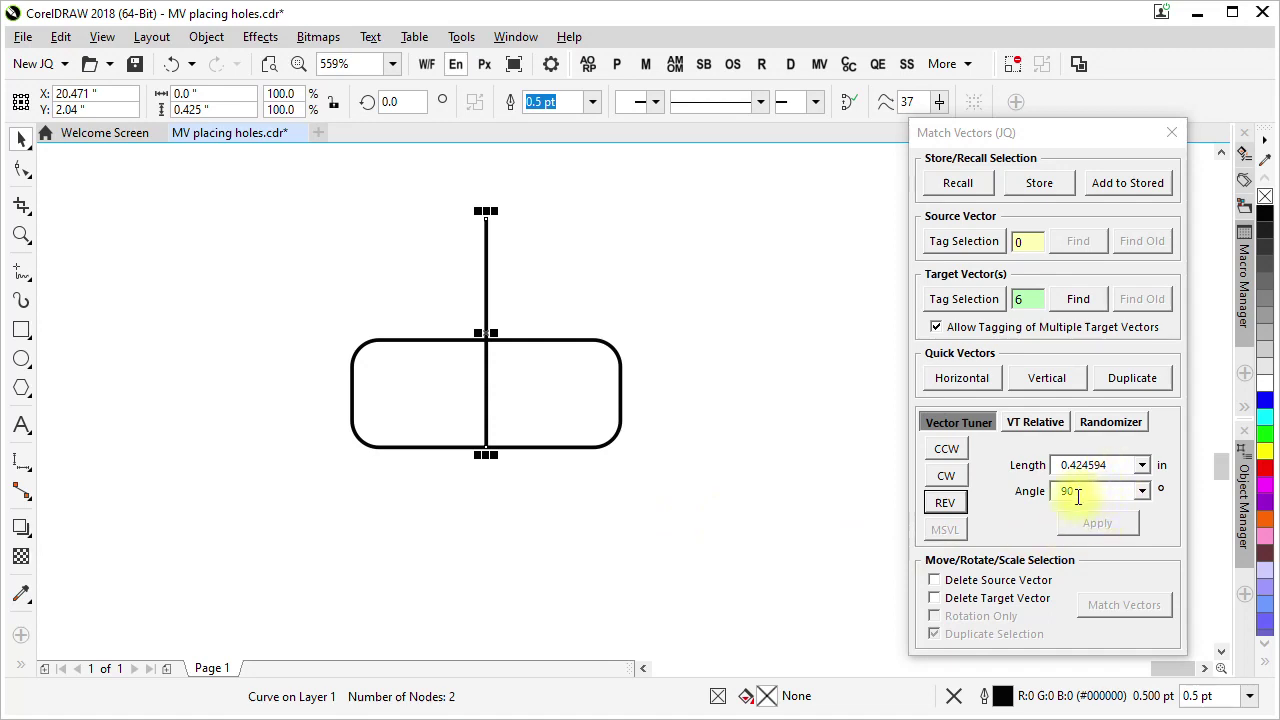
- Set the line's Vector Tuner length to 0.75 inch and apply it
left_click(1124, 469)
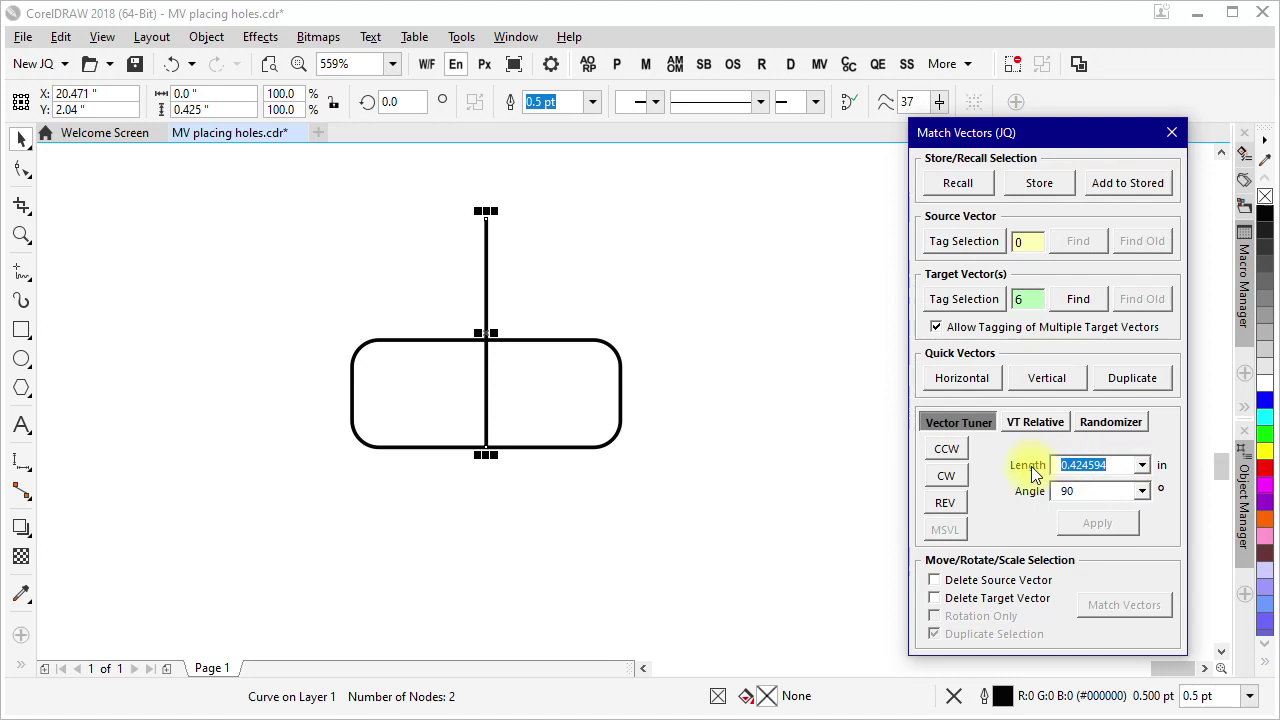
type(".7")
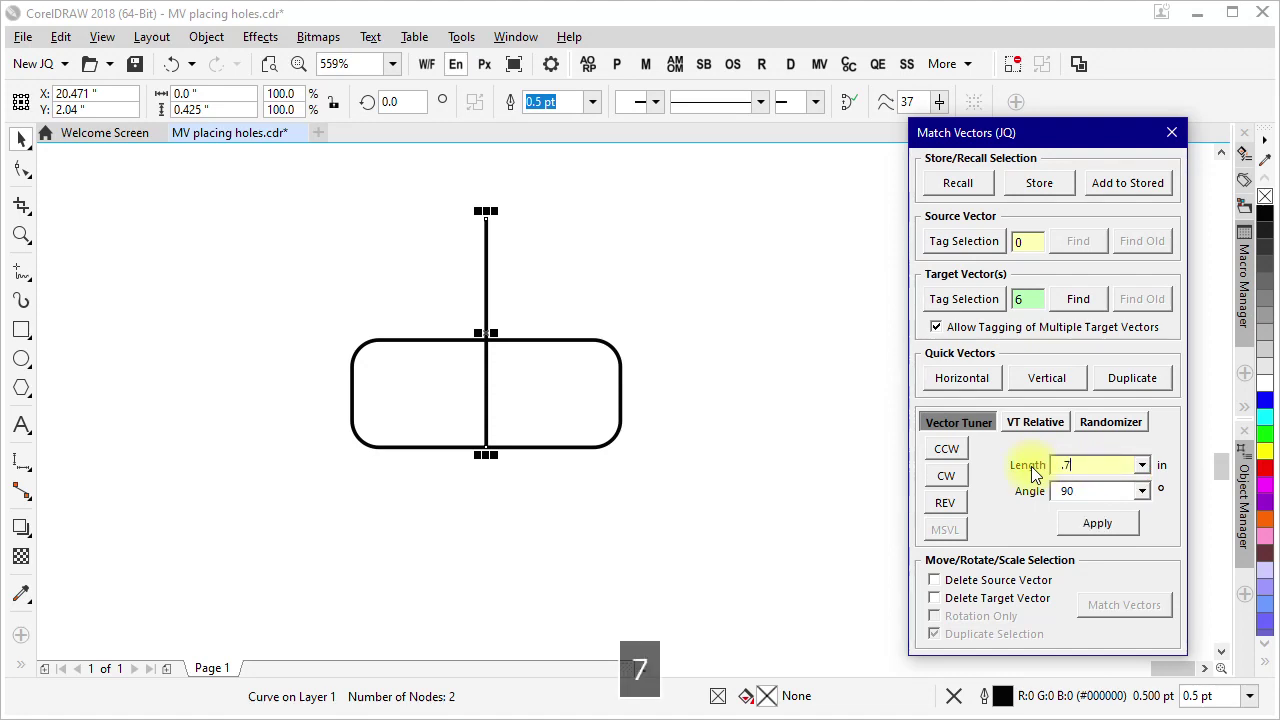
type("5")
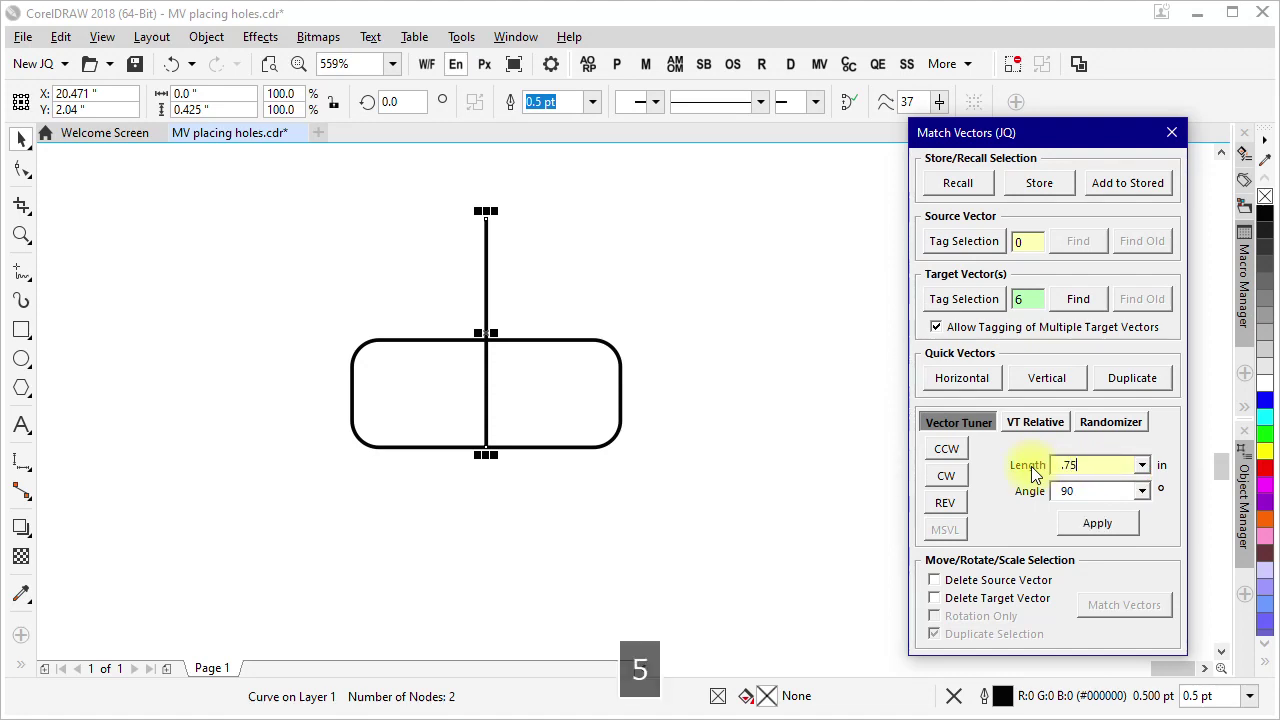
left_click(1088, 526)
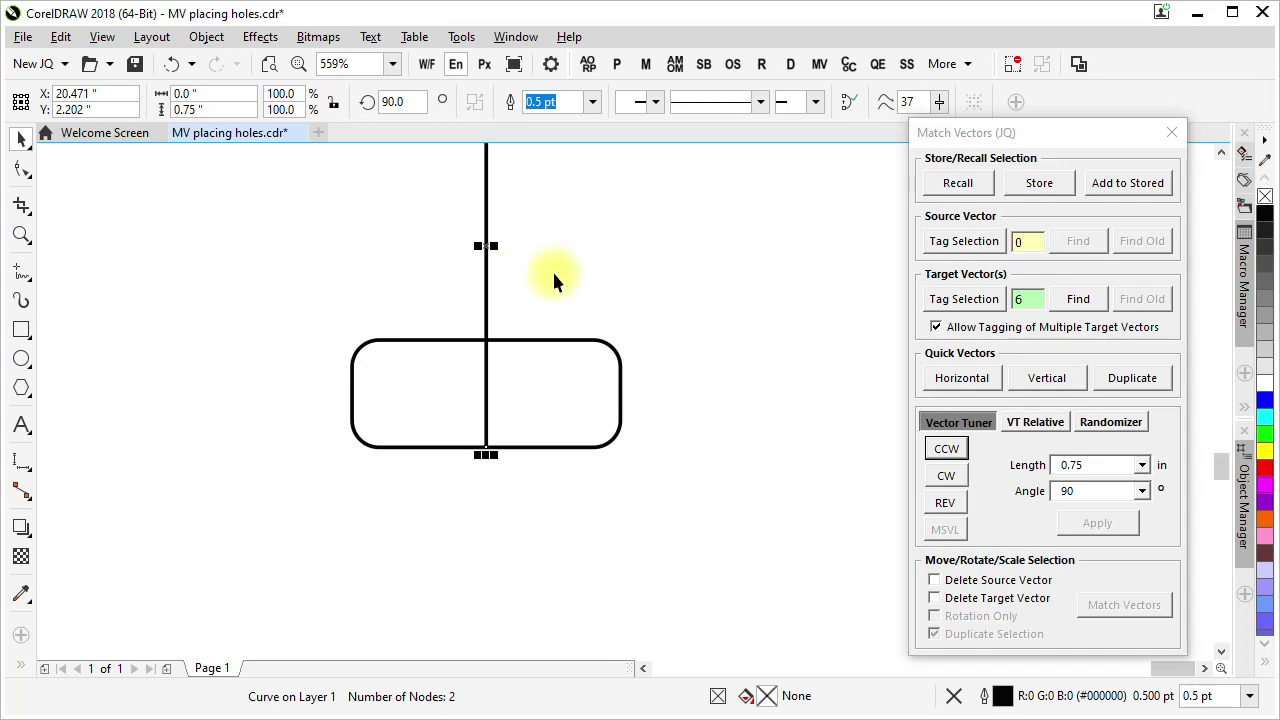
- Tag the vertical line as the source vector and confirm it
left_click(949, 242)
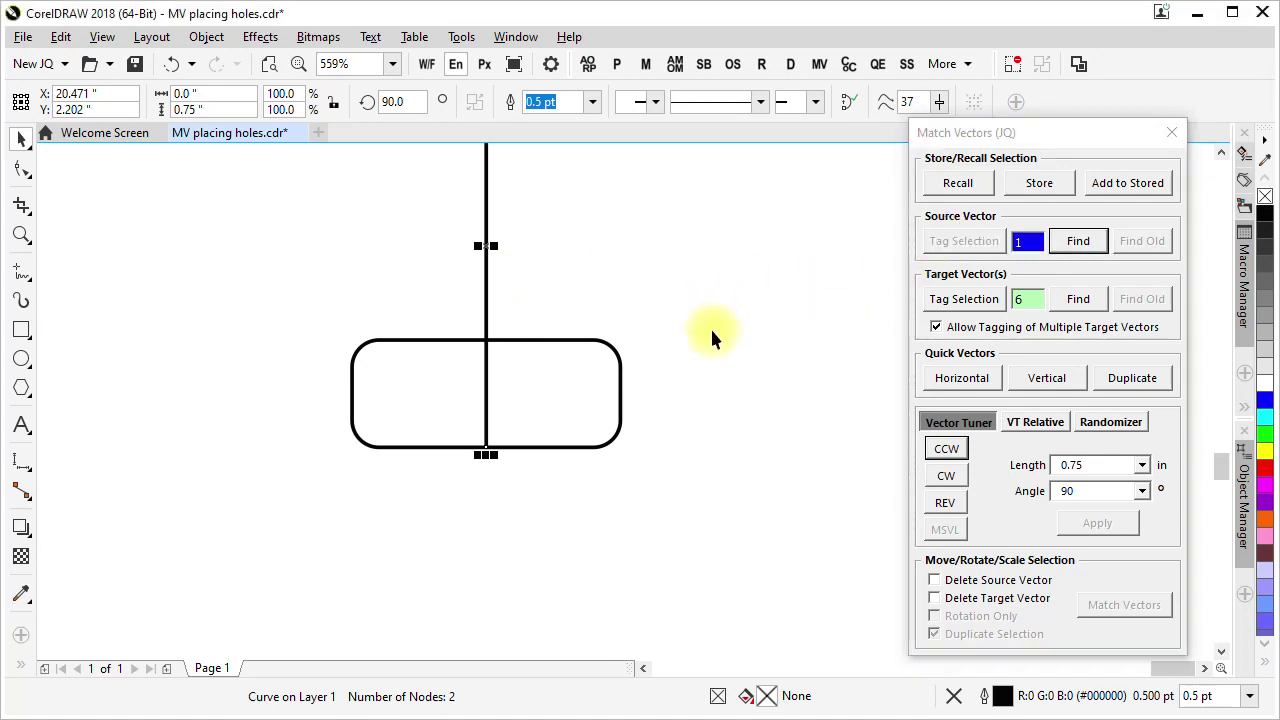
left_click(1070, 242)
left_click(741, 373)
key("F3")
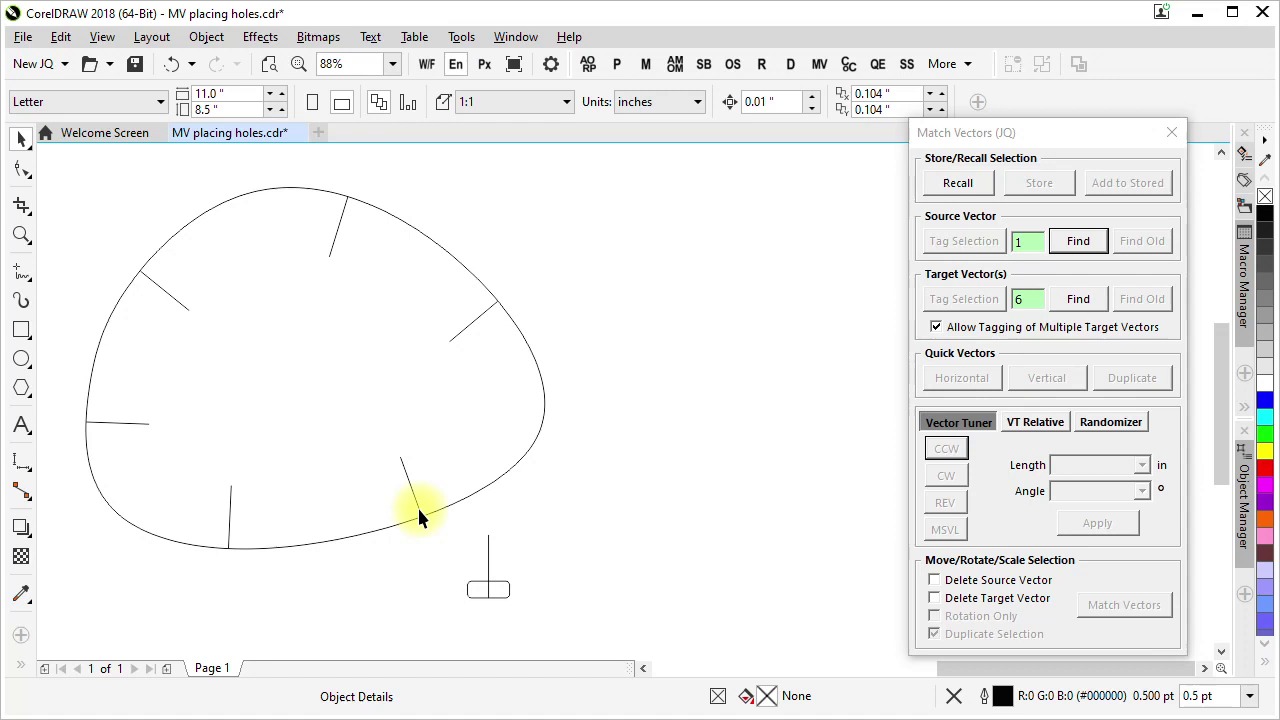
- Trial-match the rectangle onto the six tick lines, inspect the copies, then undo them
left_click(507, 587)
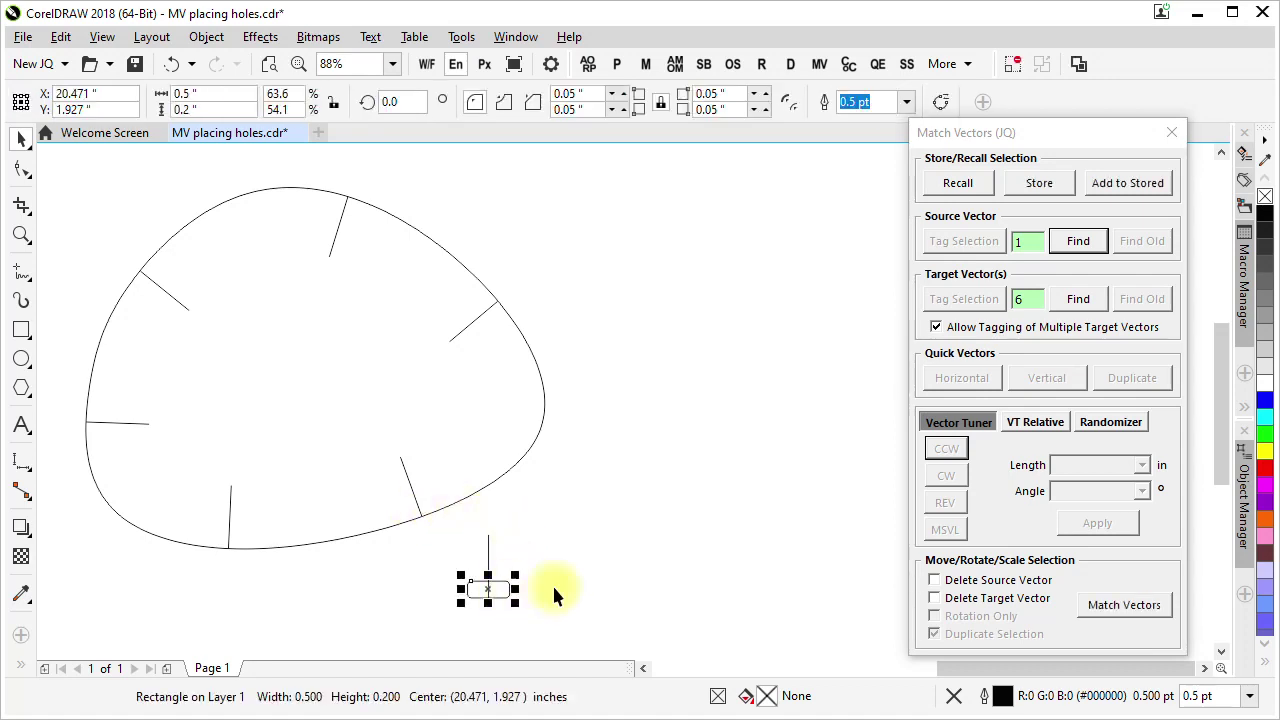
left_click(1120, 609)
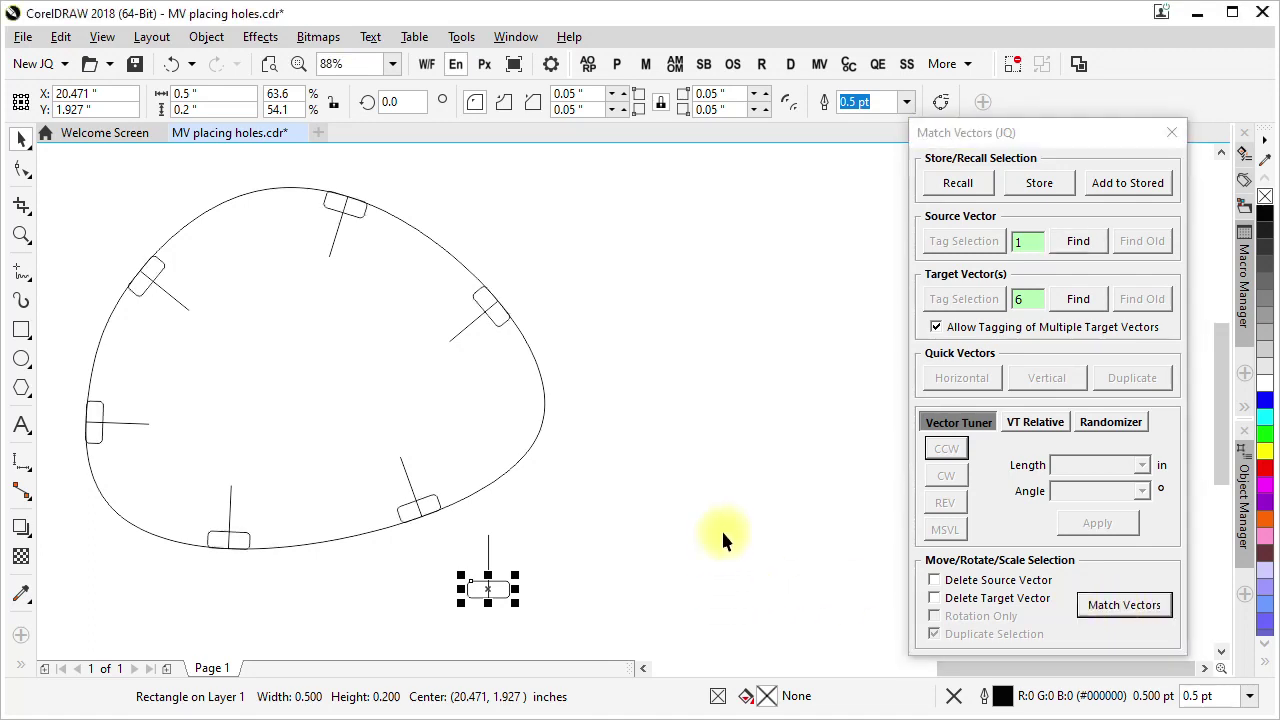
key("F2")
left_click_drag(416, 250, 590, 379)
key("F3")
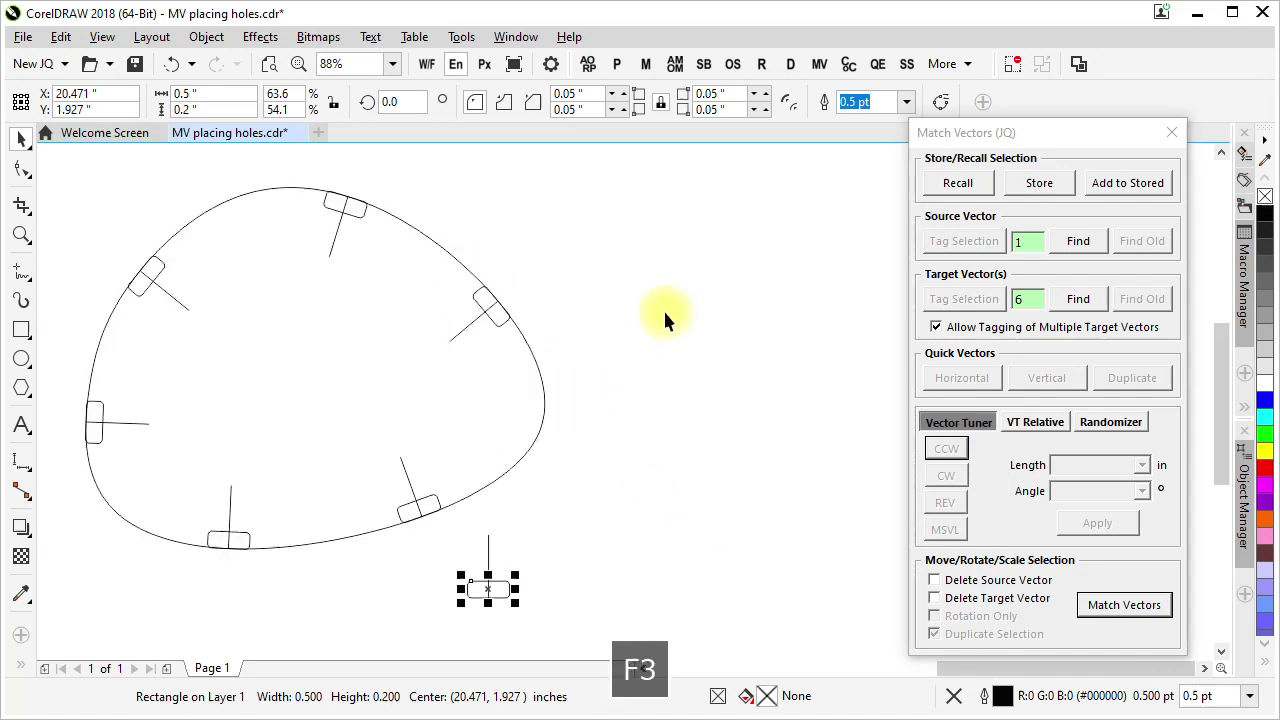
key("F2")
left_click_drag(293, 181, 408, 263)
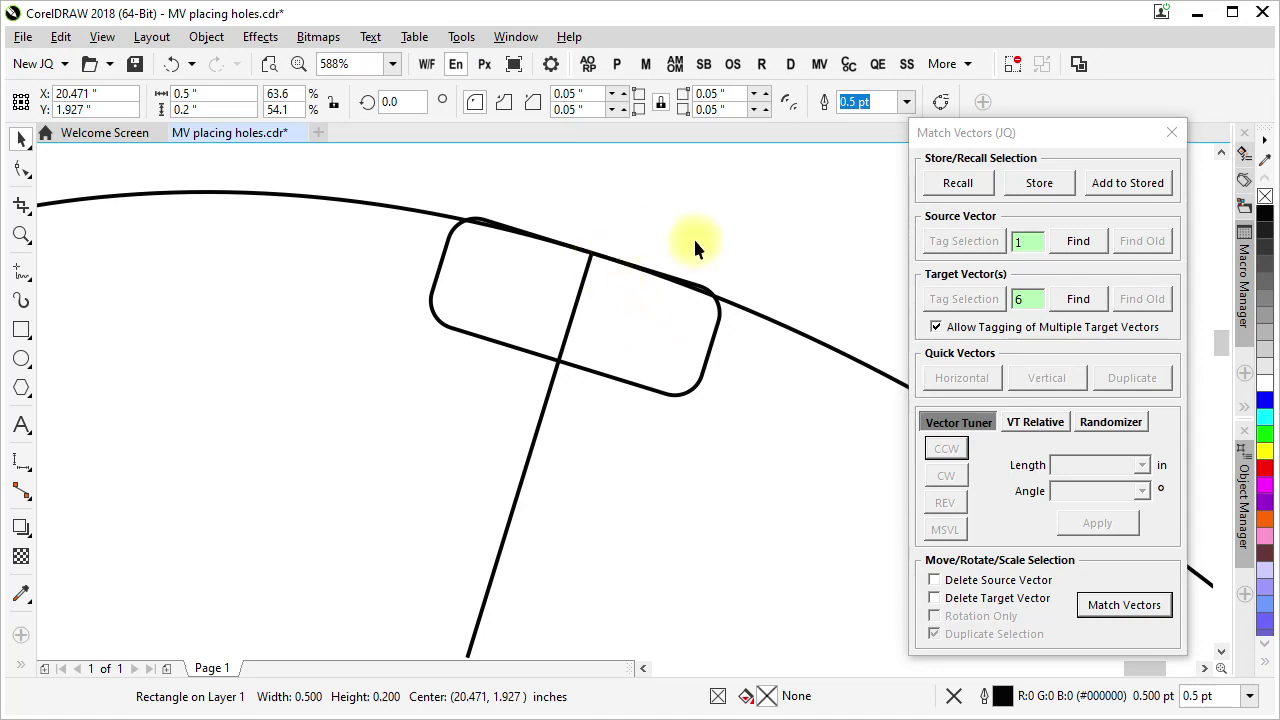
key("F3")
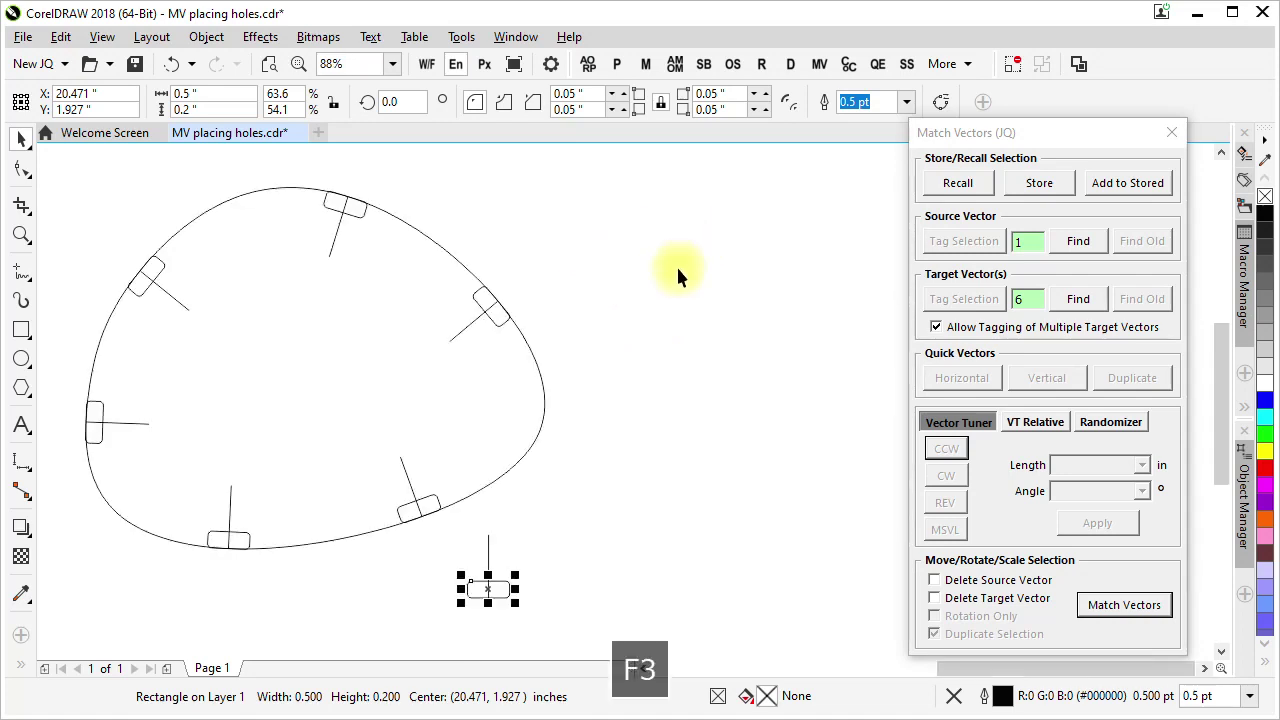
left_click(172, 62)
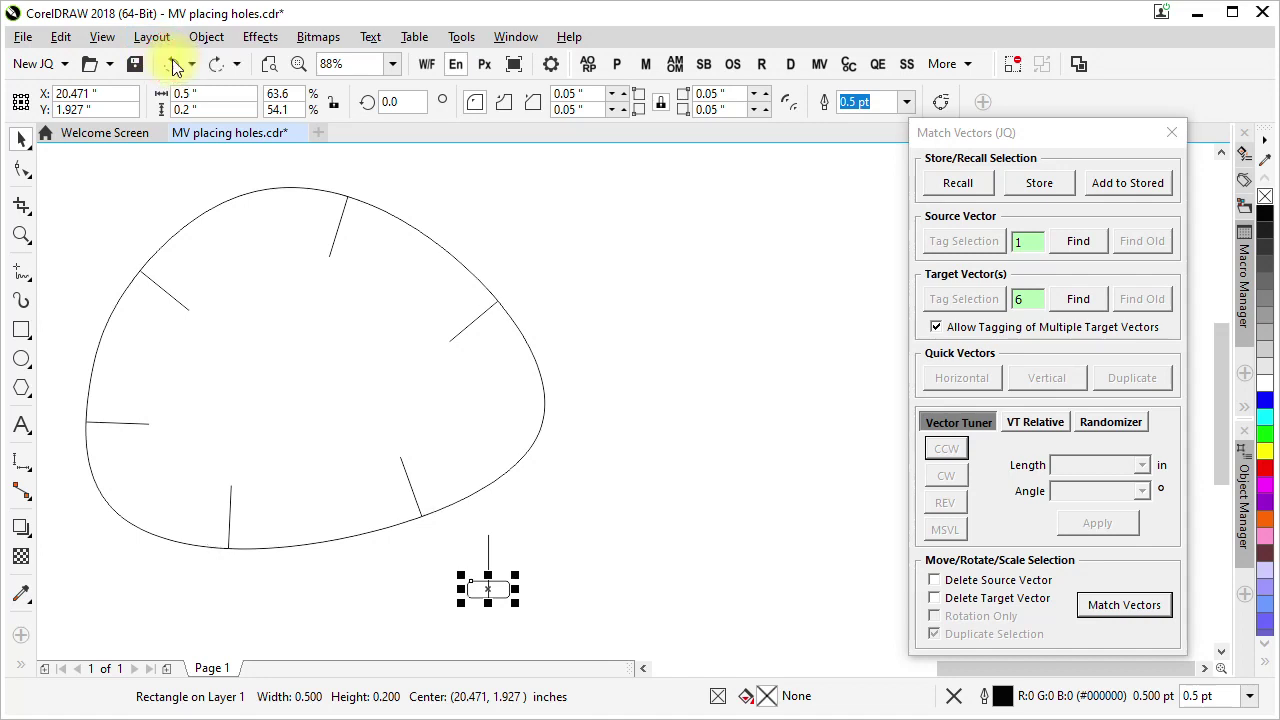
left_click(666, 523)
- Move the rounded rectangle up 0.15 inch with the Mover macro
key("F2")
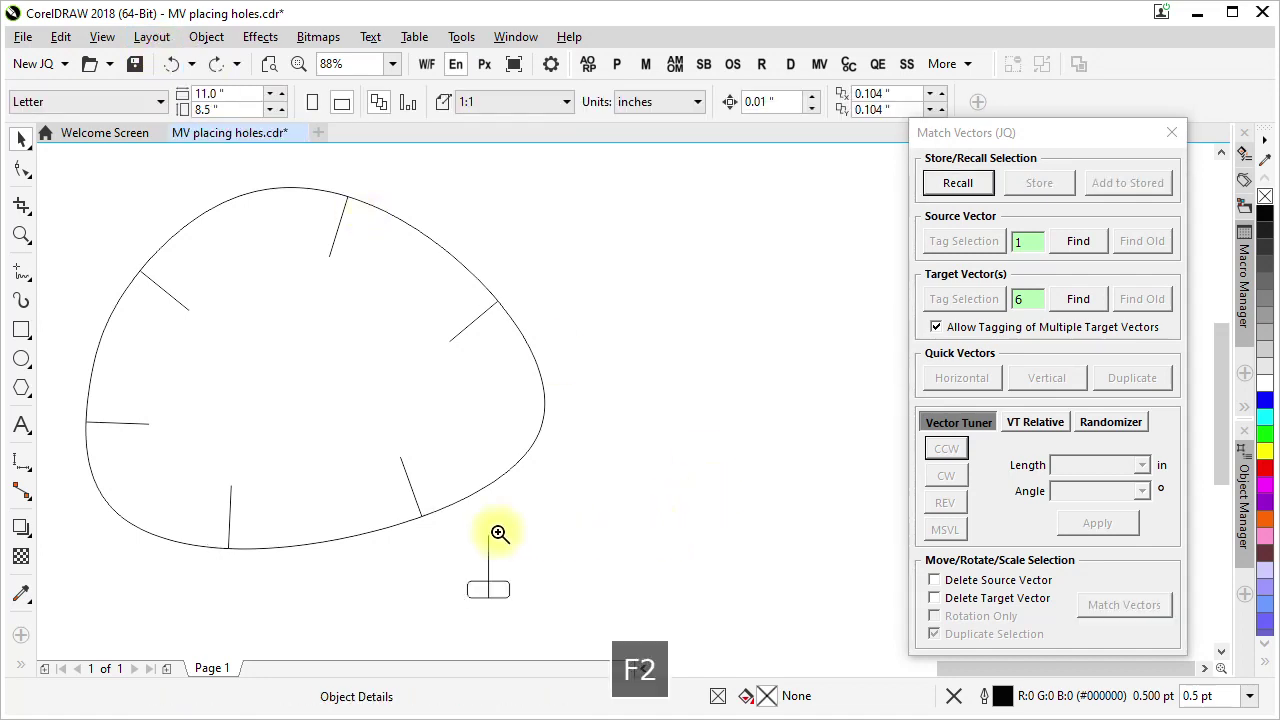
left_click_drag(437, 518, 562, 616)
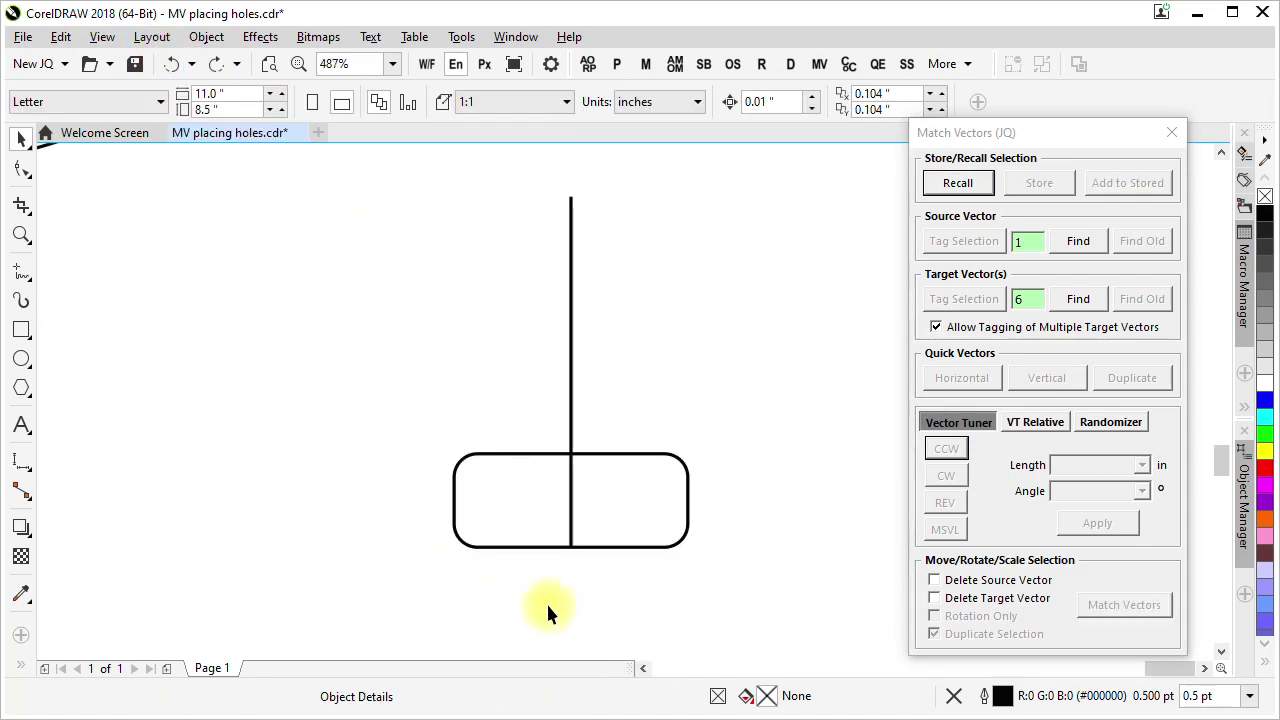
left_click(612, 454)
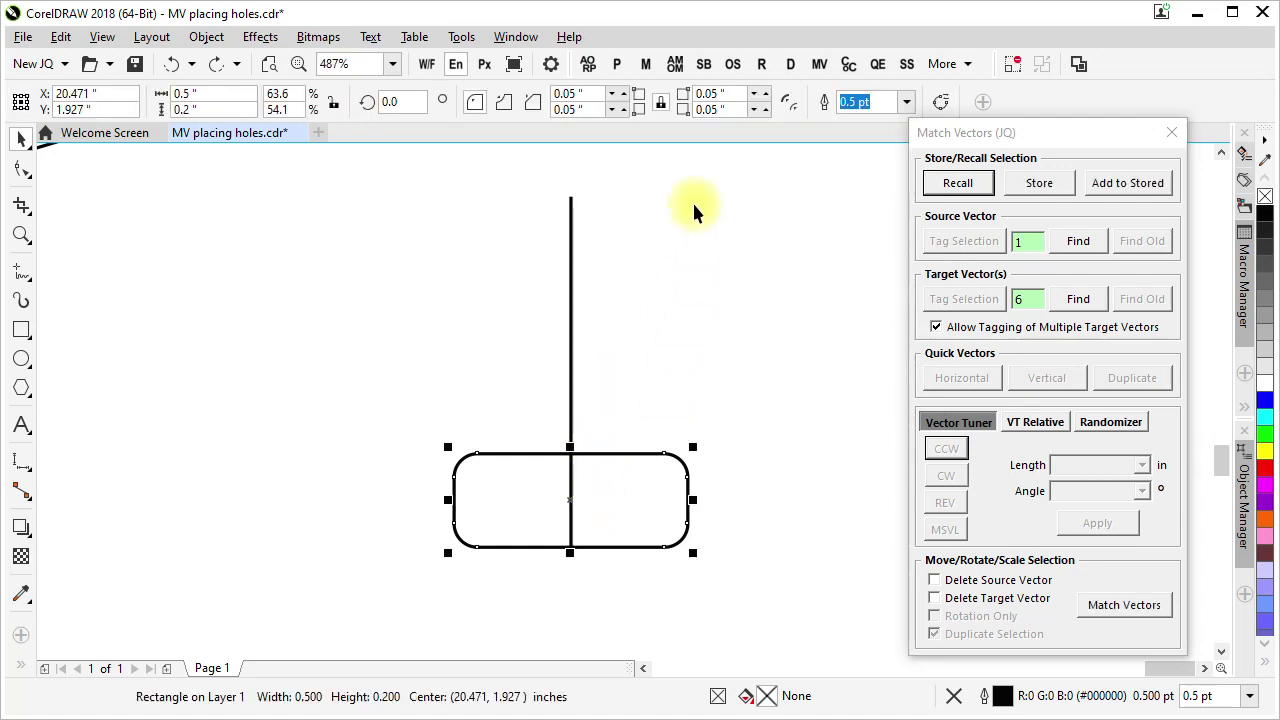
left_click(648, 70)
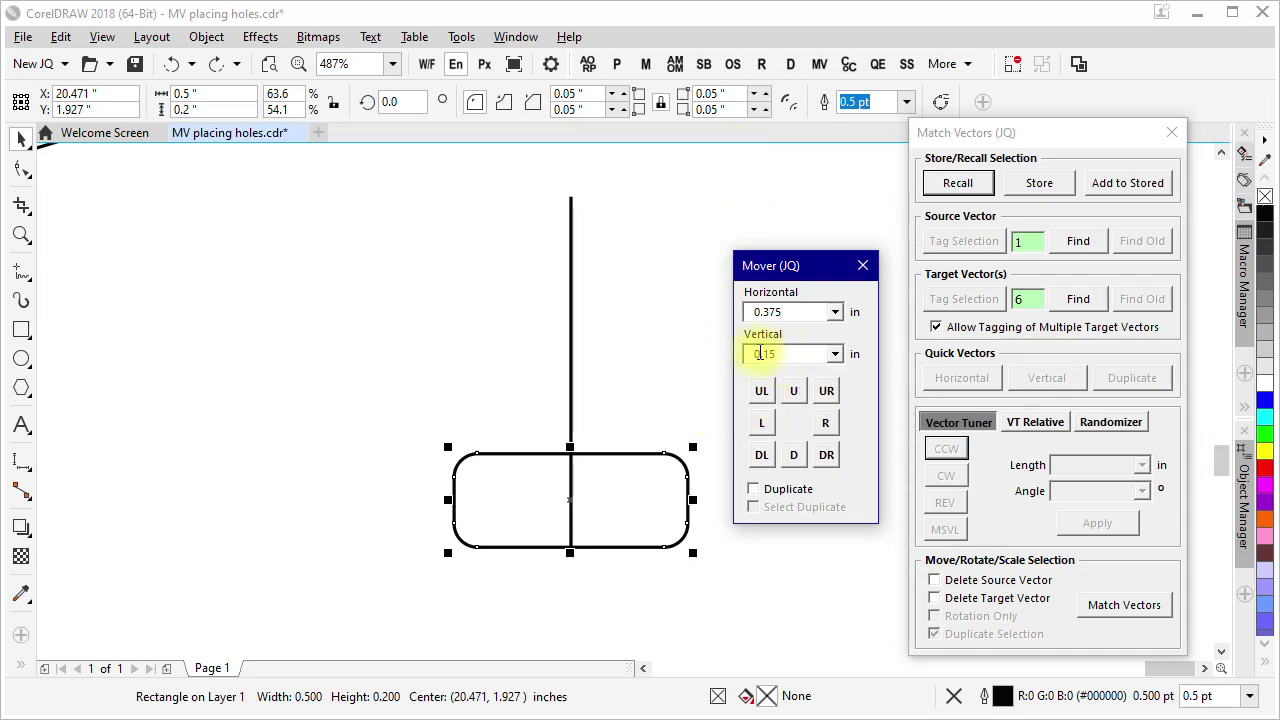
left_click(793, 390)
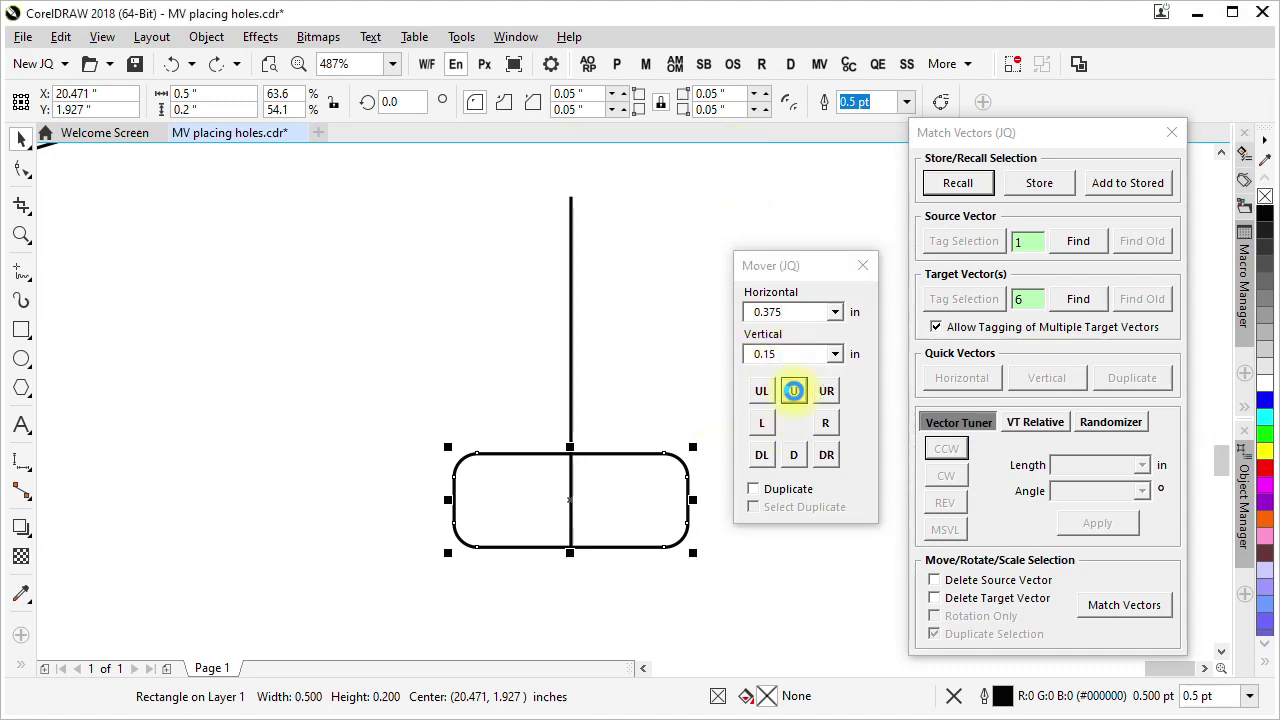
left_click(862, 265)
- Match the repositioned rectangle onto the six tick lines
left_click(784, 361)
key("F3")
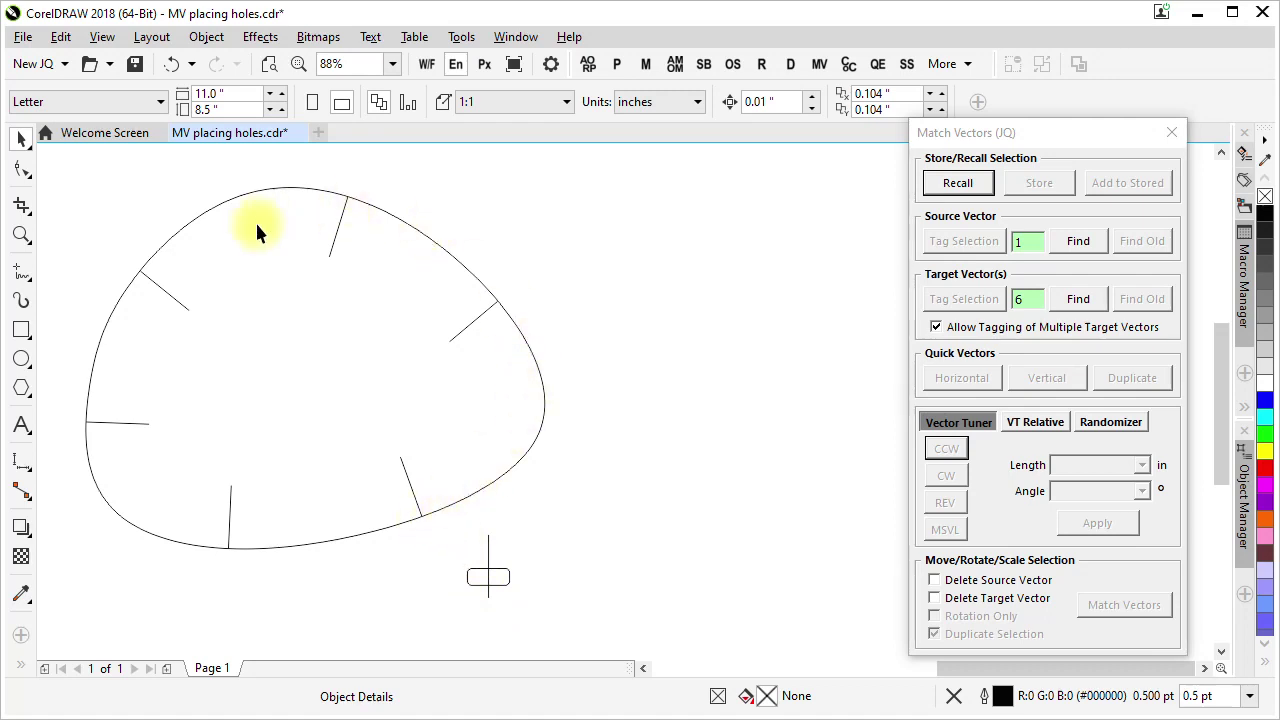
left_click(506, 574)
left_click(1120, 605)
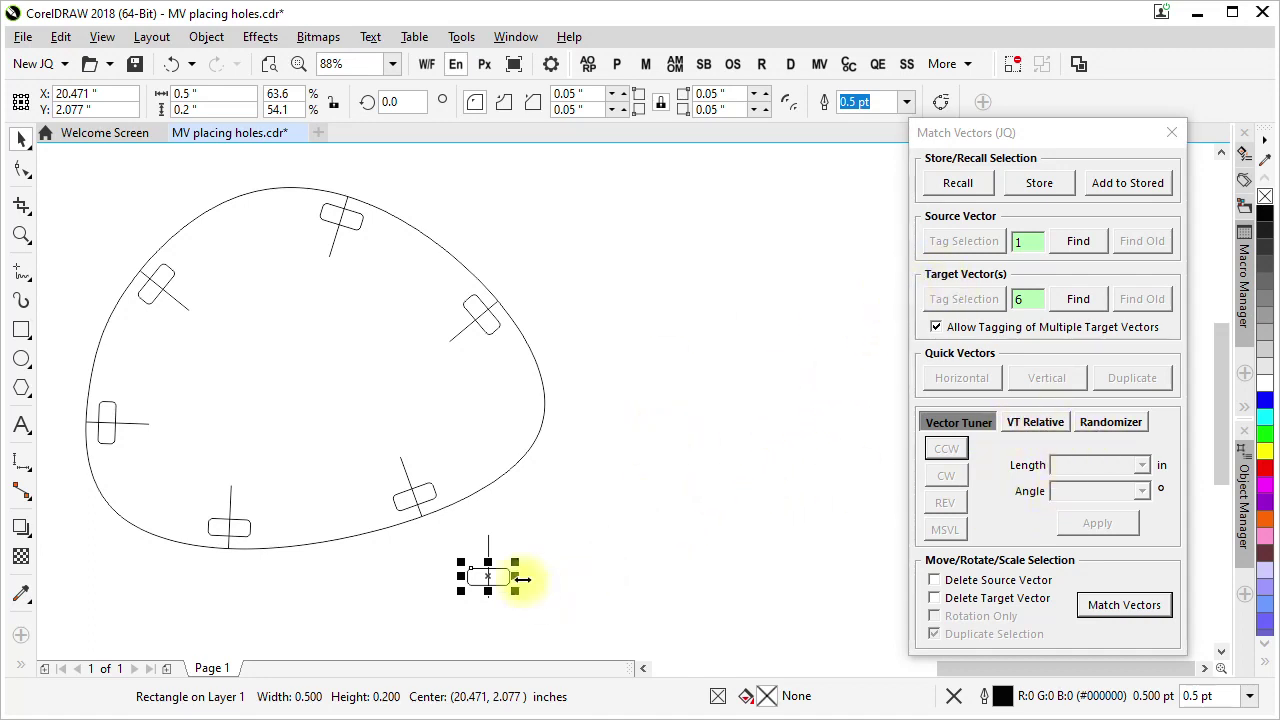
- Deselect the rectangle after checking the copies on all six ticks
left_click(643, 561)
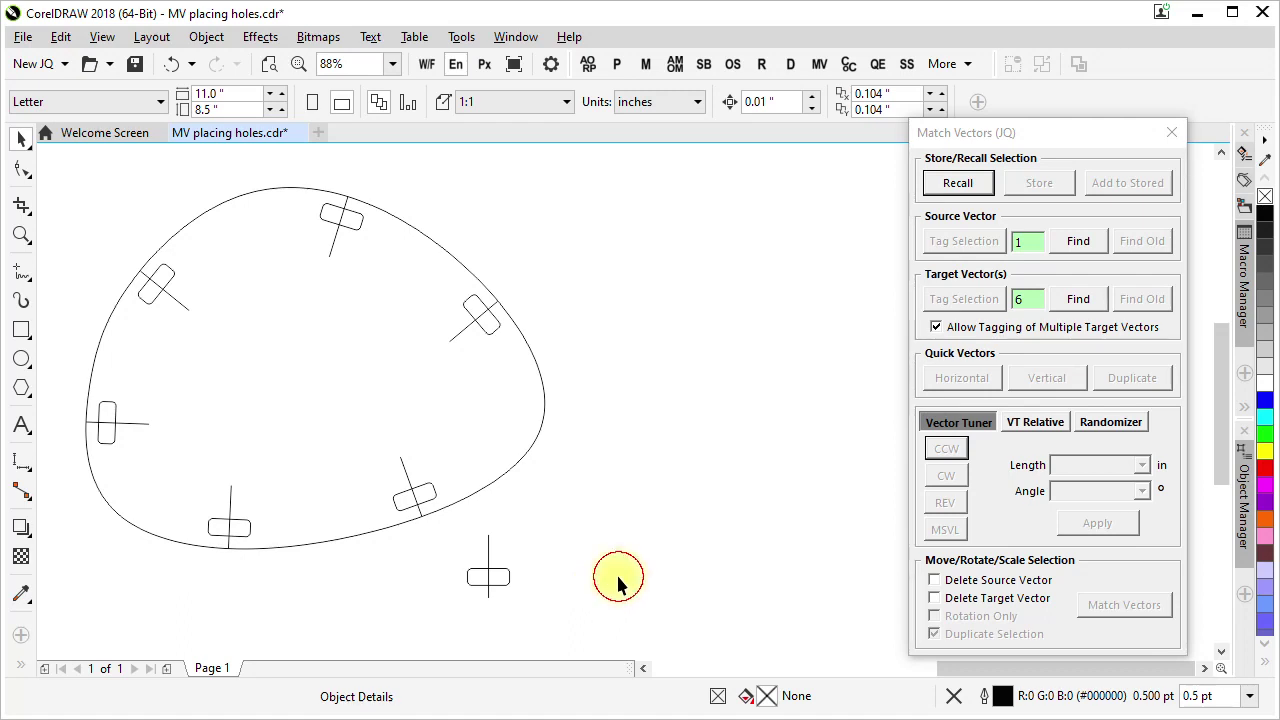
- Delete the top three copies with their lines, then the remaining three
left_click_drag(63, 157, 571, 380)
key("Delete")
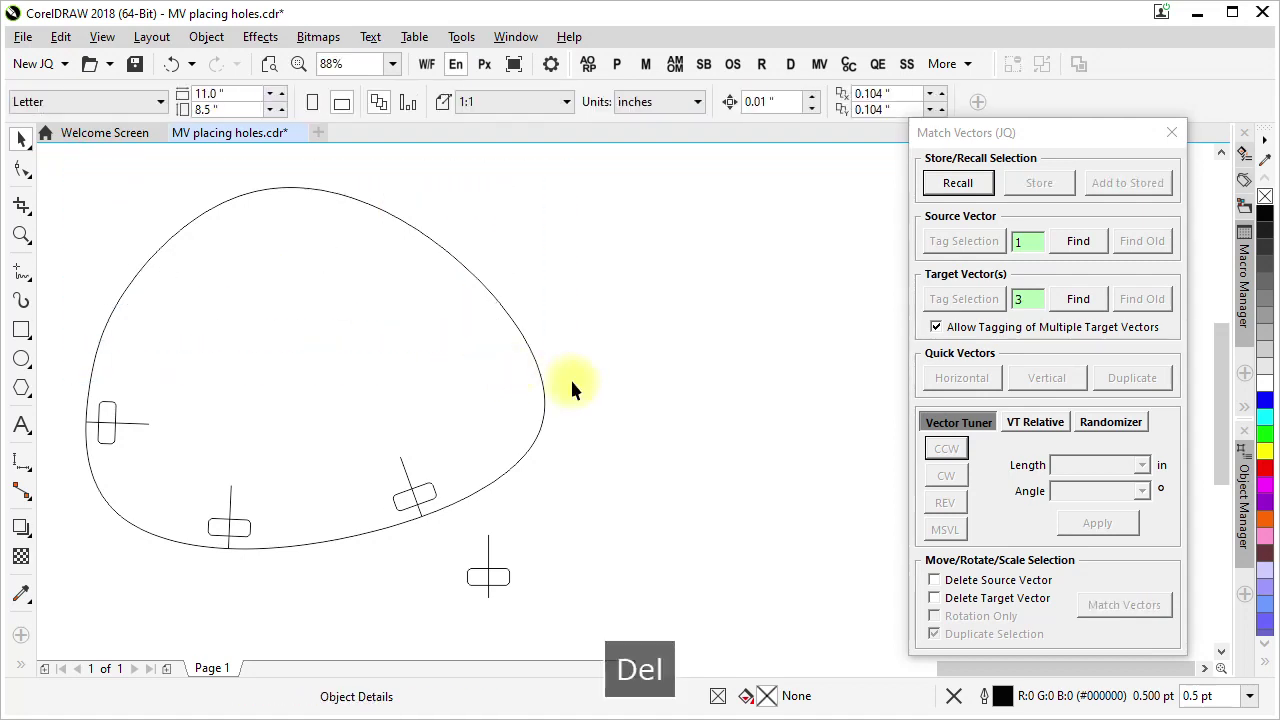
left_click_drag(46, 335, 343, 521)
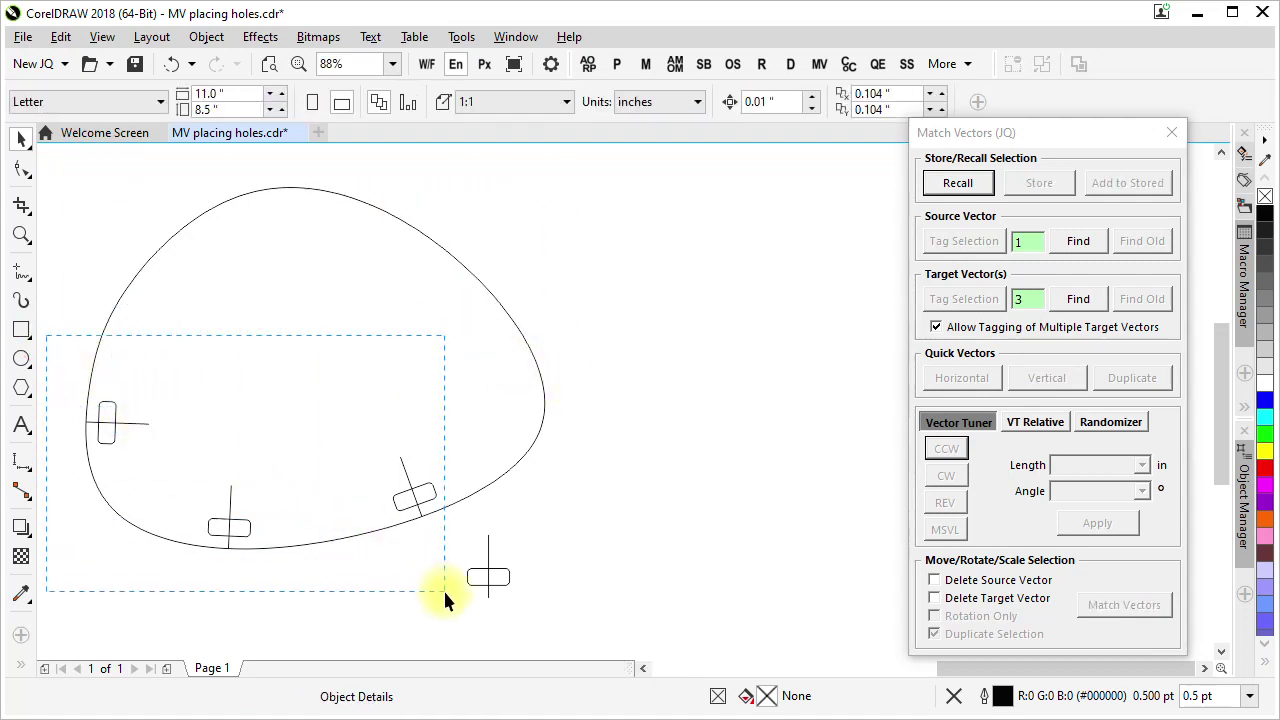
left_click_drag(444, 593, 445, 595)
key("Delete")
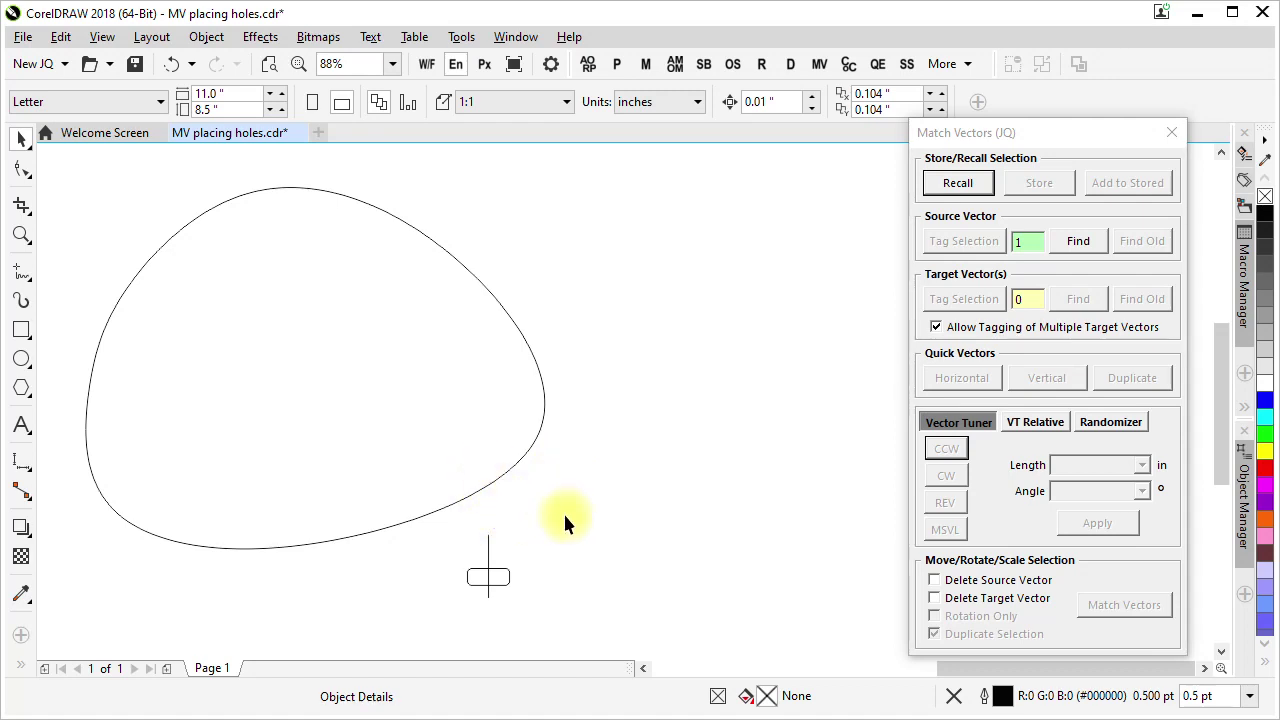
- Create 16 circles along the blob with Circles on Curves, then delete the circles
left_click(851, 68)
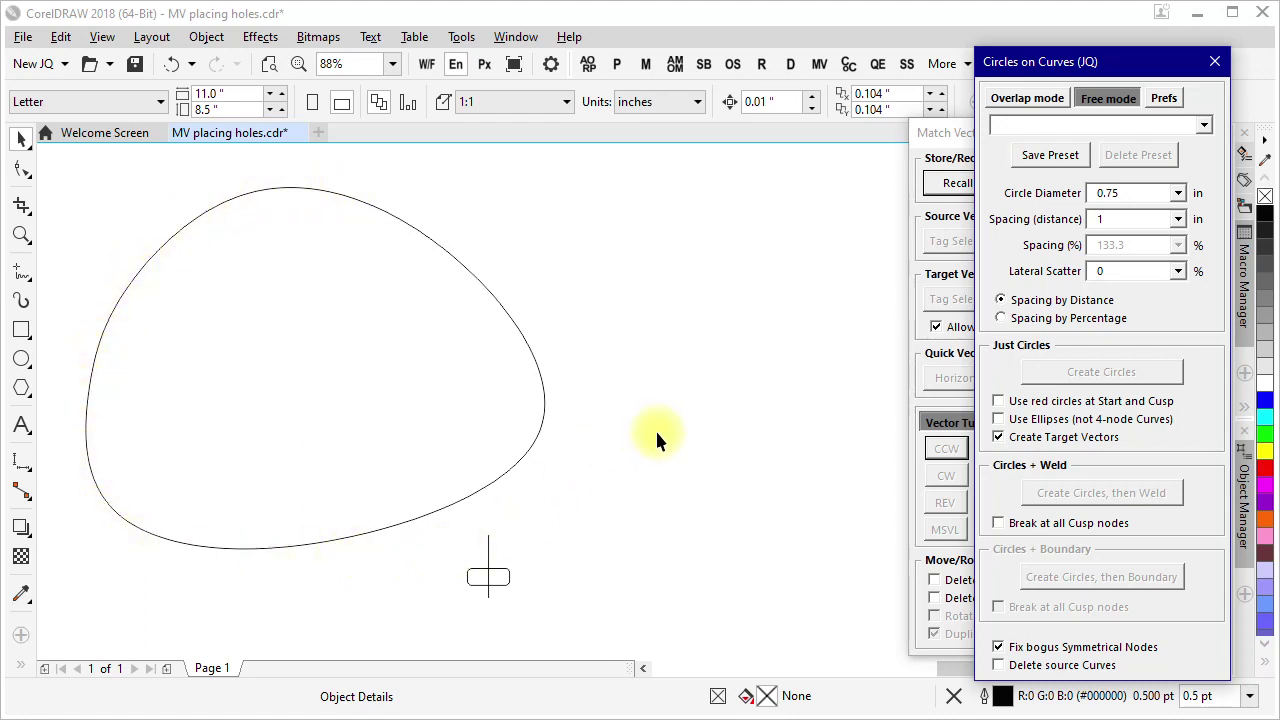
left_click(524, 455)
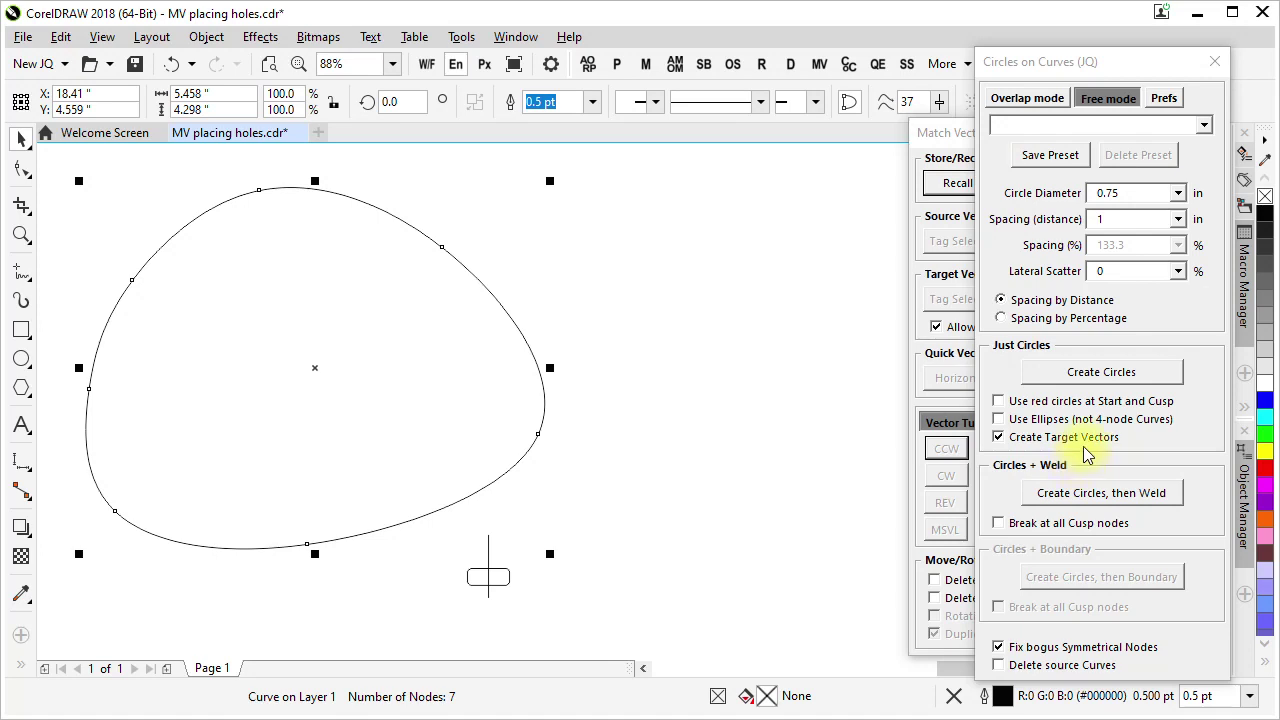
left_click(1100, 380)
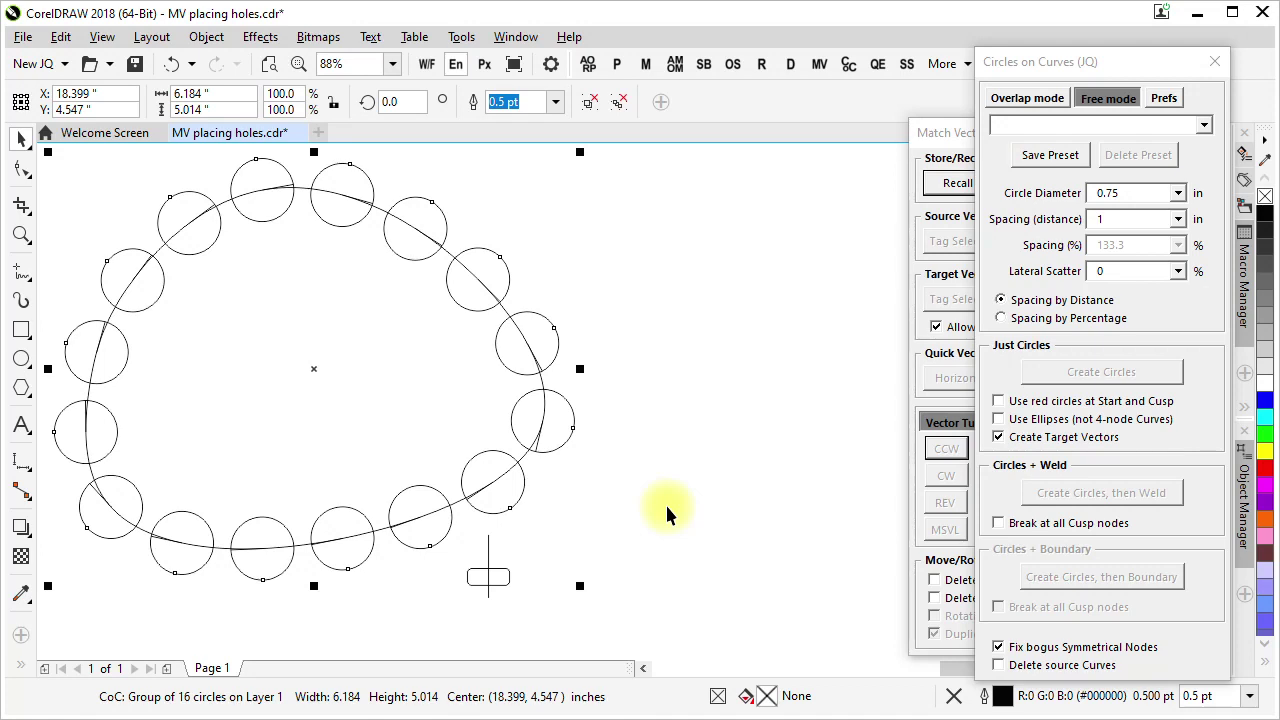
key("Delete")
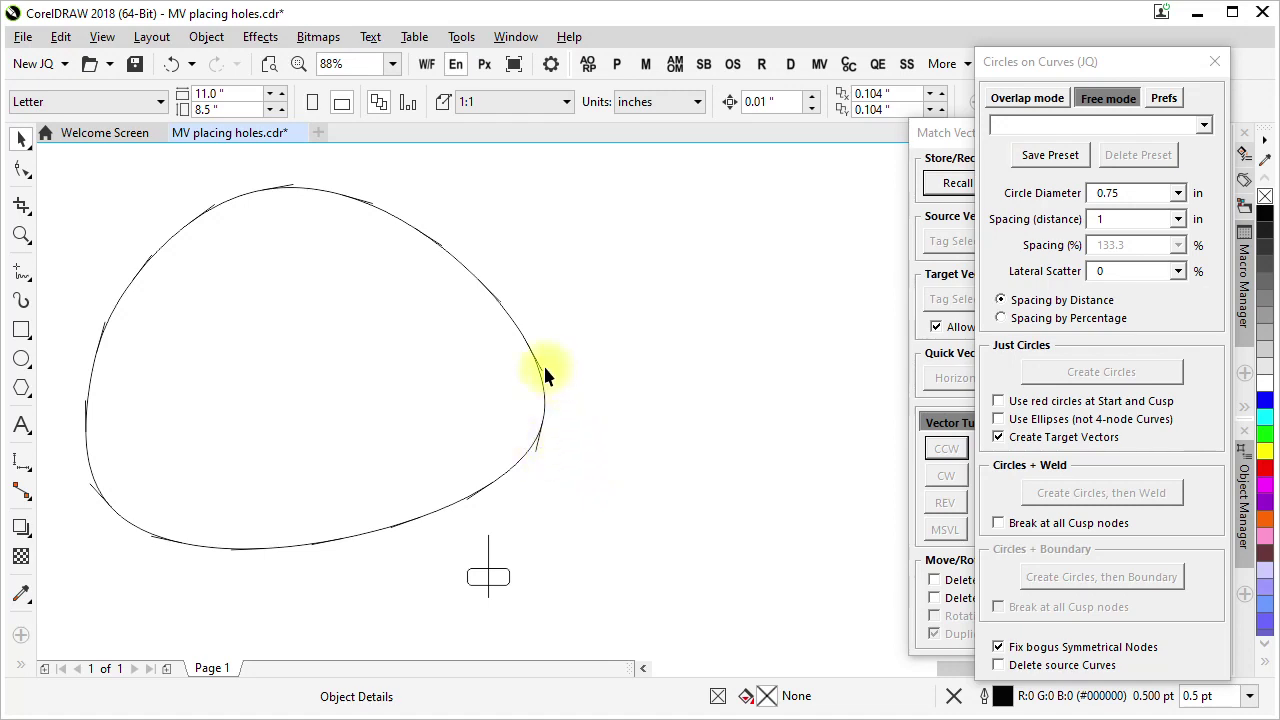
- Check the 16 target vectors on the curve, then close the Circles on Curves docker
left_click(534, 445)
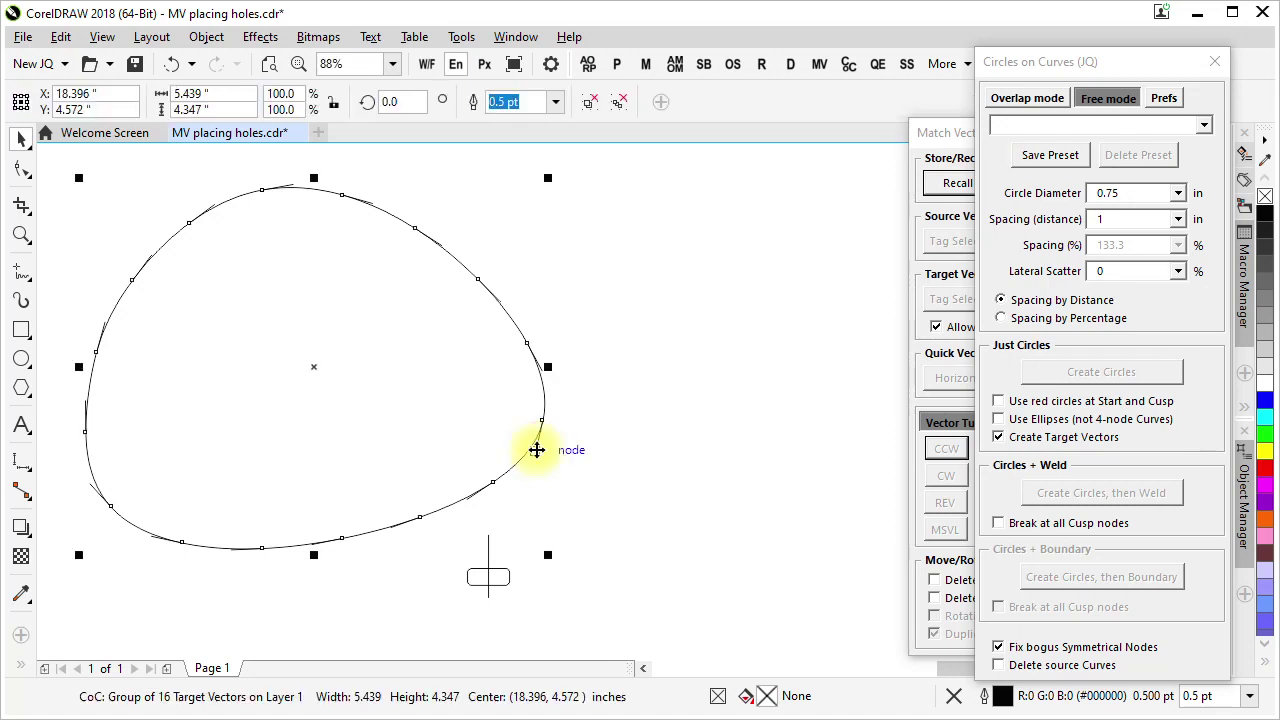
left_click(709, 449)
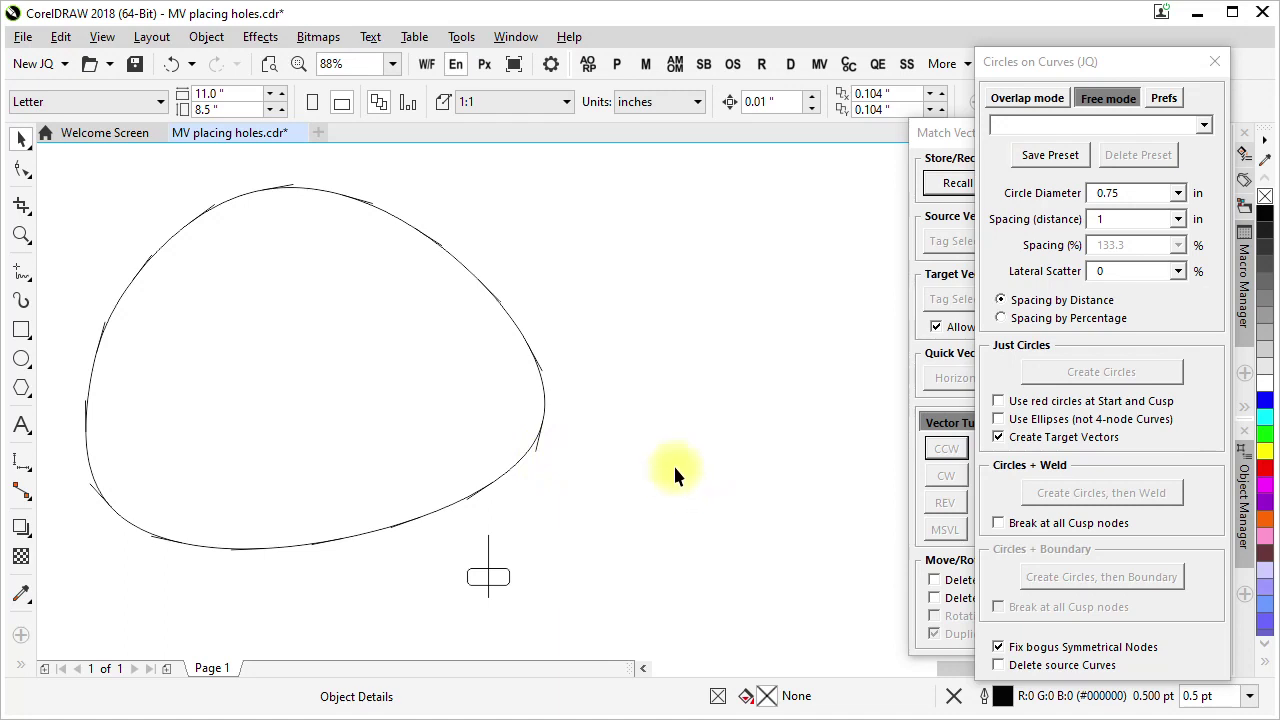
left_click(1213, 64)
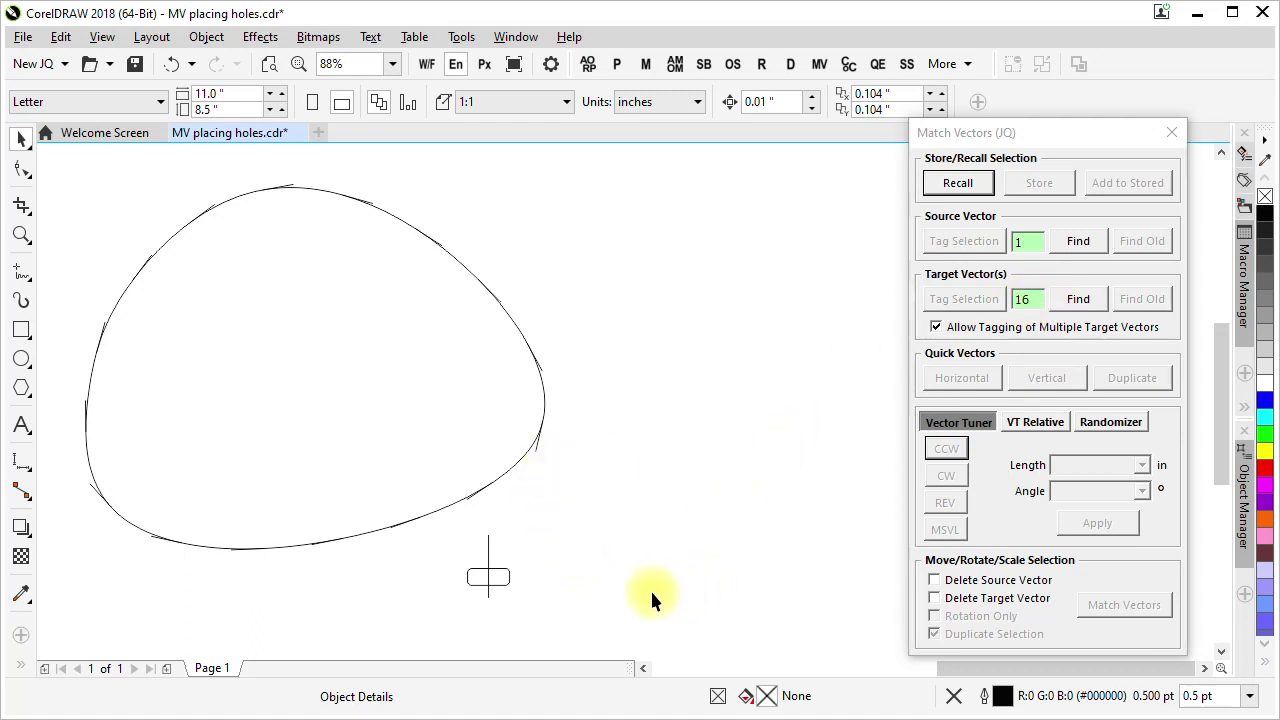
- Trial-match the rectangle onto the 16 targets, undo it, and Find all 16 target vectors
left_click(507, 578)
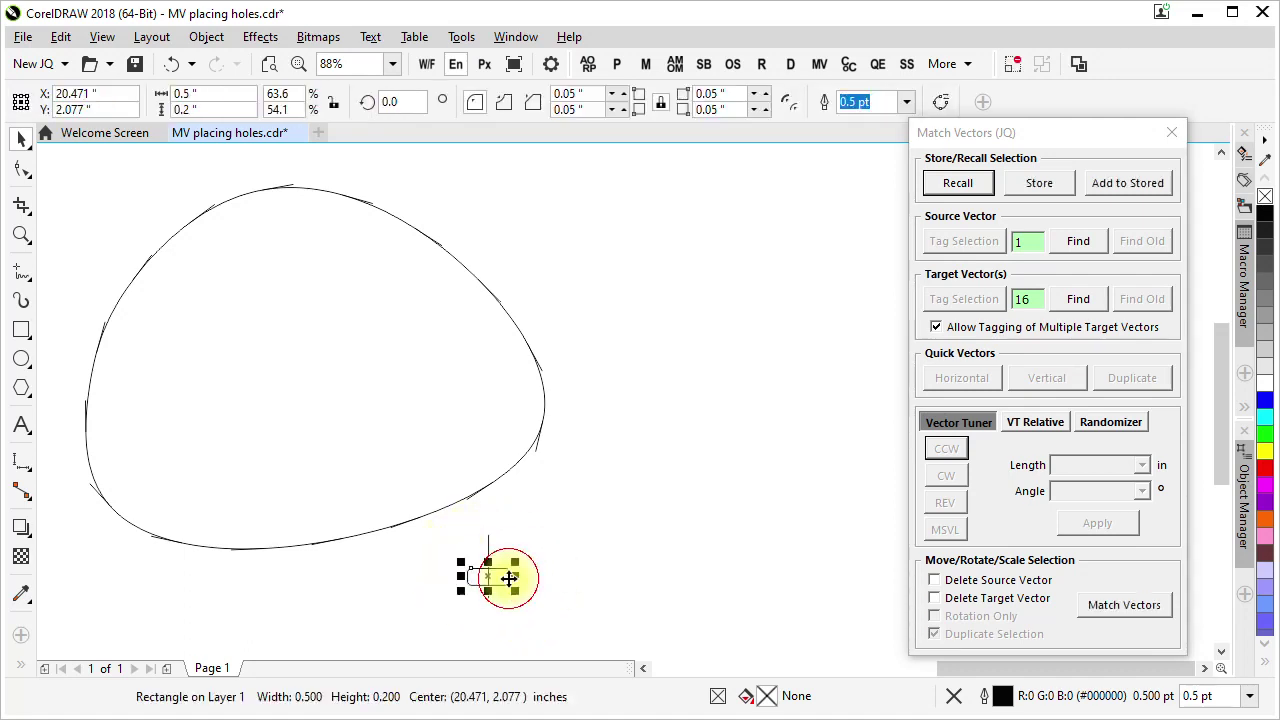
left_click(1112, 606)
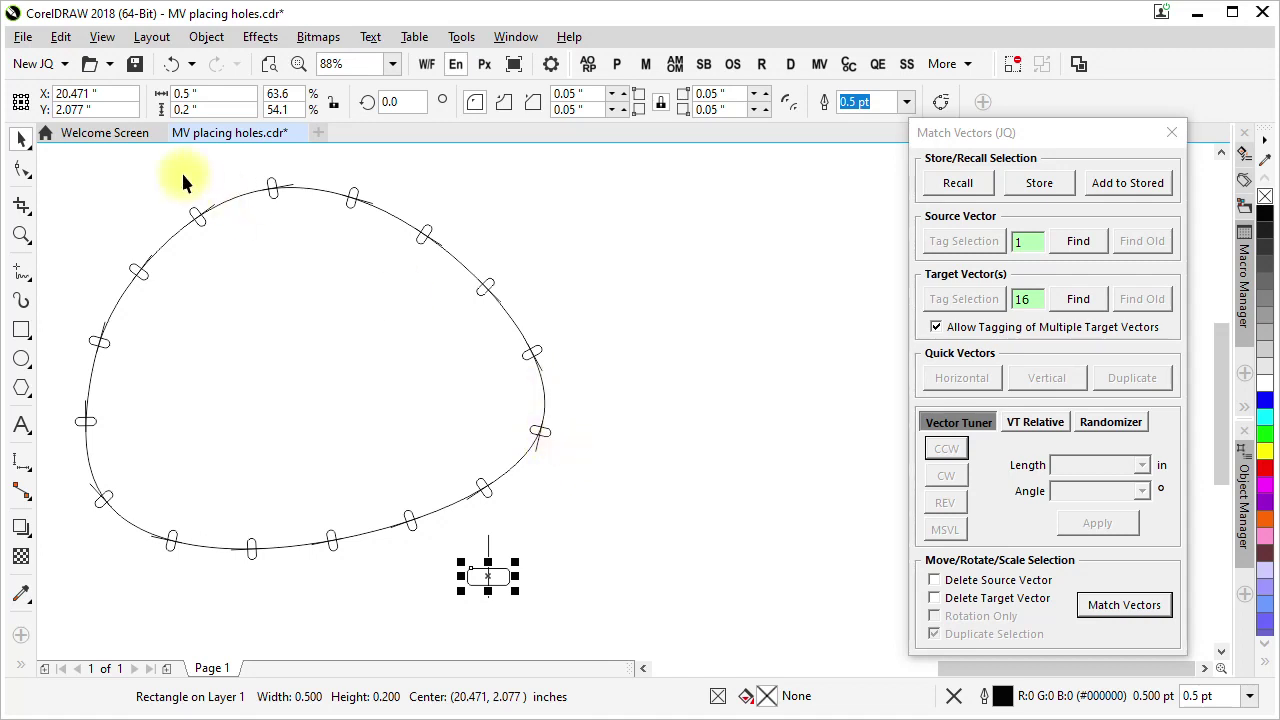
left_click(171, 63)
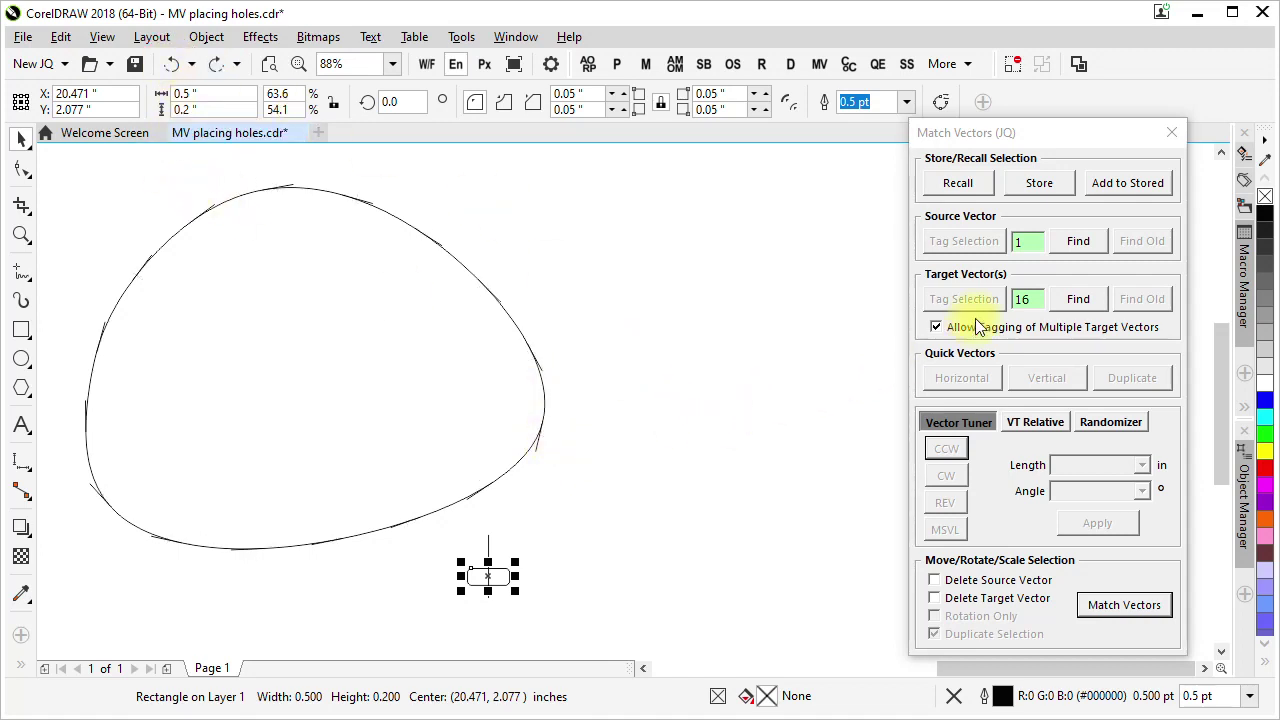
left_click(1077, 297)
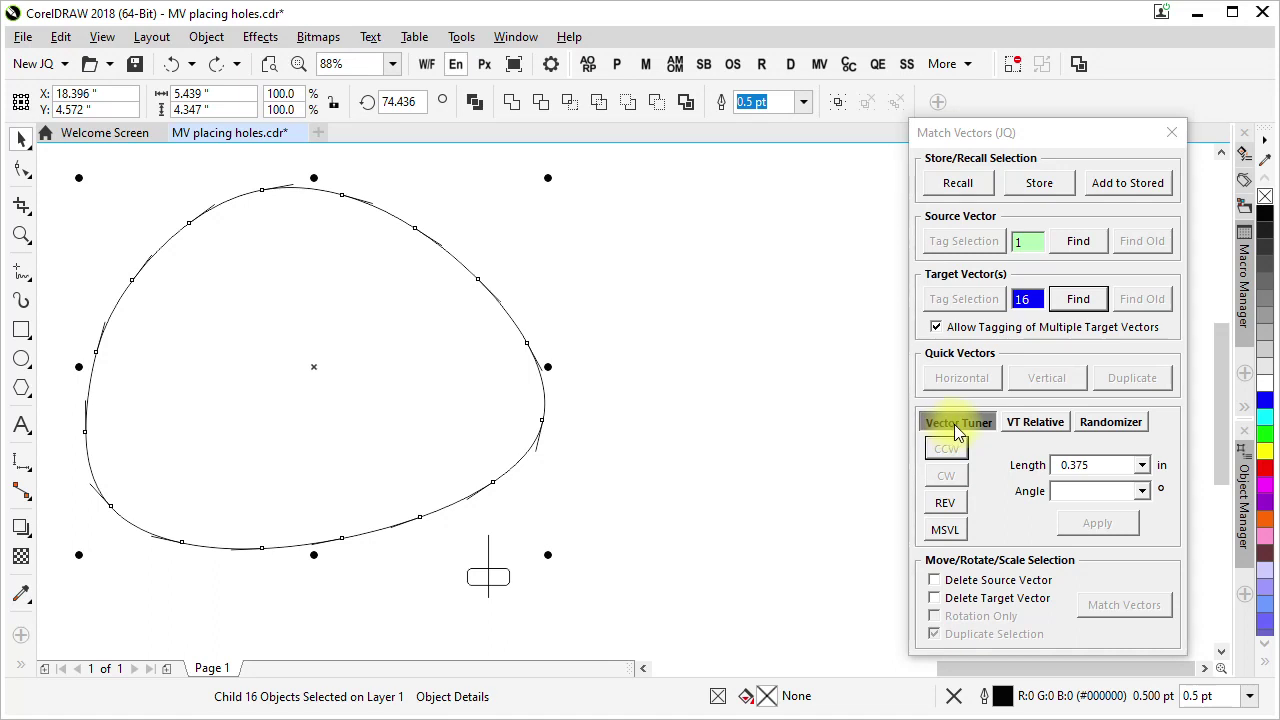
- Rotate the 16 target vectors by a 90° relative angle three times so they point inward
left_click(1033, 425)
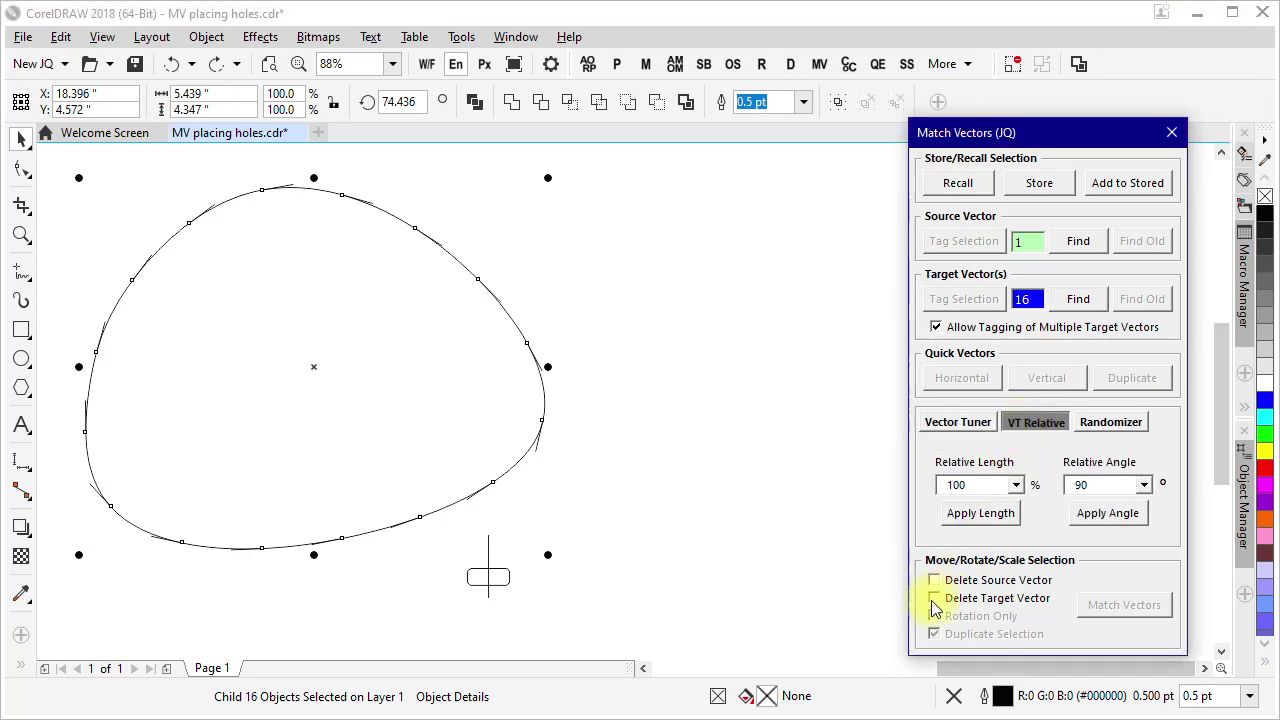
left_click(1100, 486)
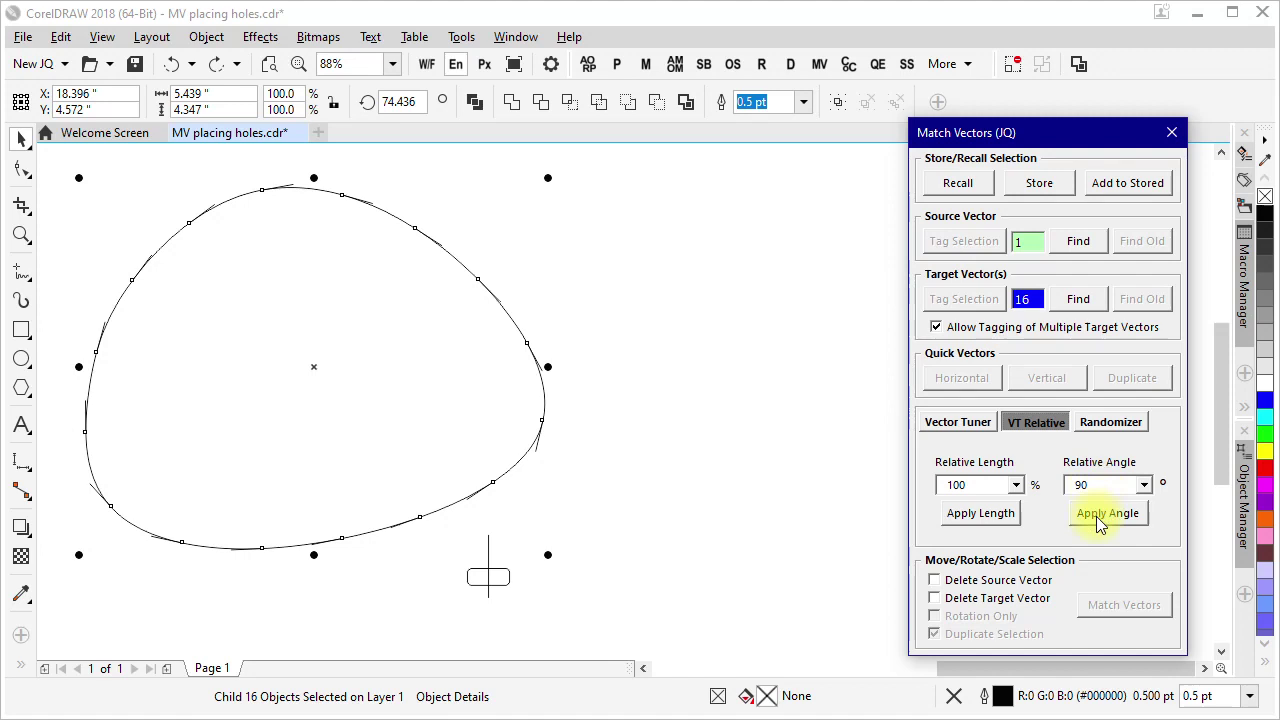
left_click(1095, 514)
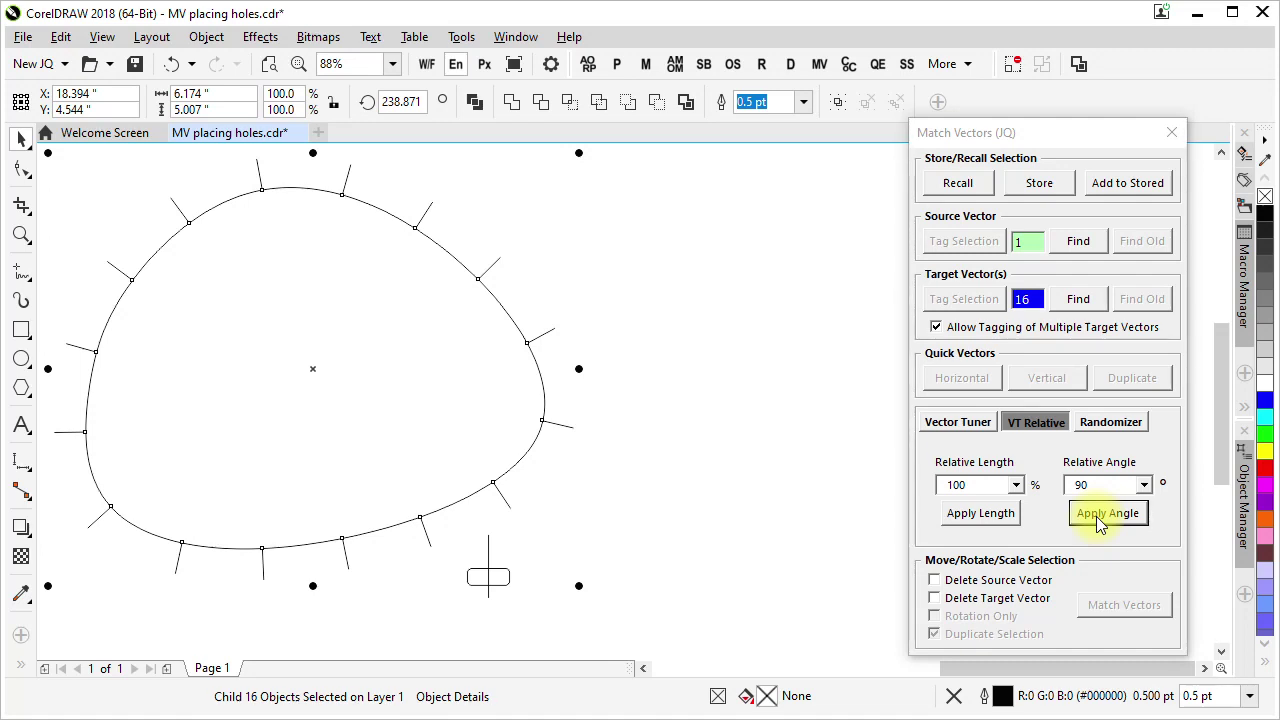
left_click(1100, 515)
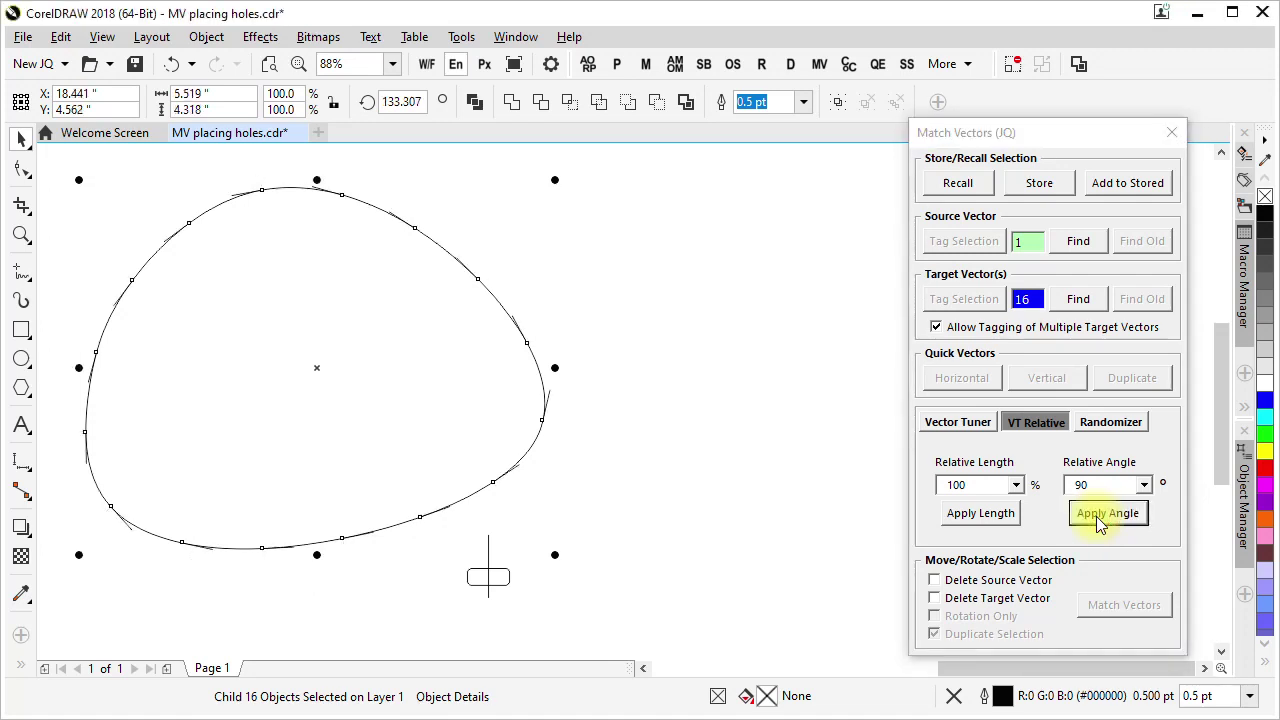
left_click(1100, 522)
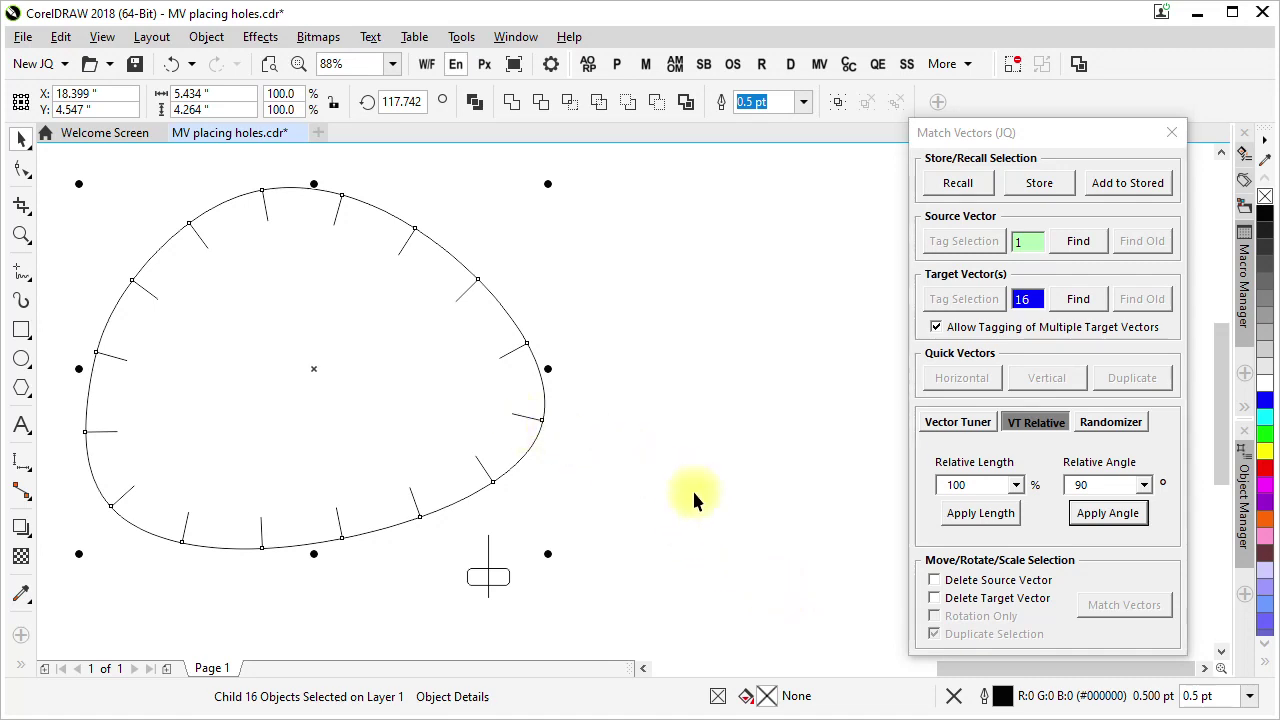
- Set the length of all 16 vectors to 0.75 in, then deselect them
left_click(967, 427)
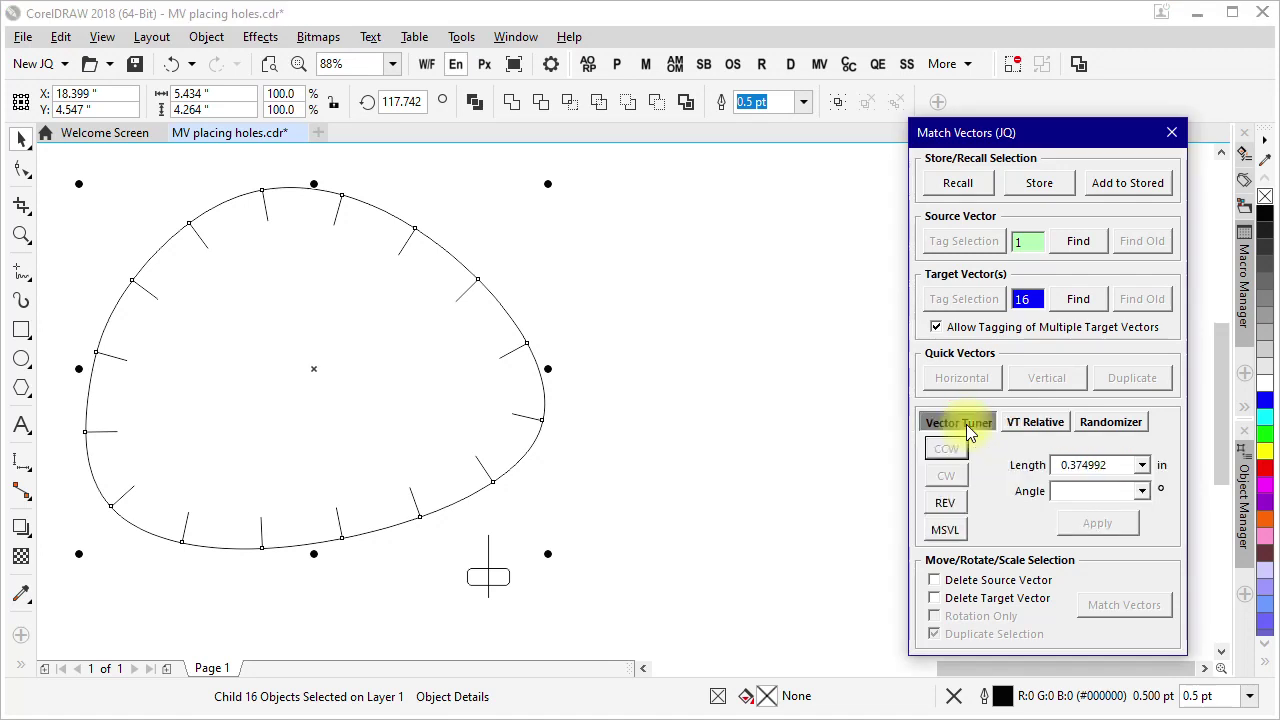
double_click(1119, 465)
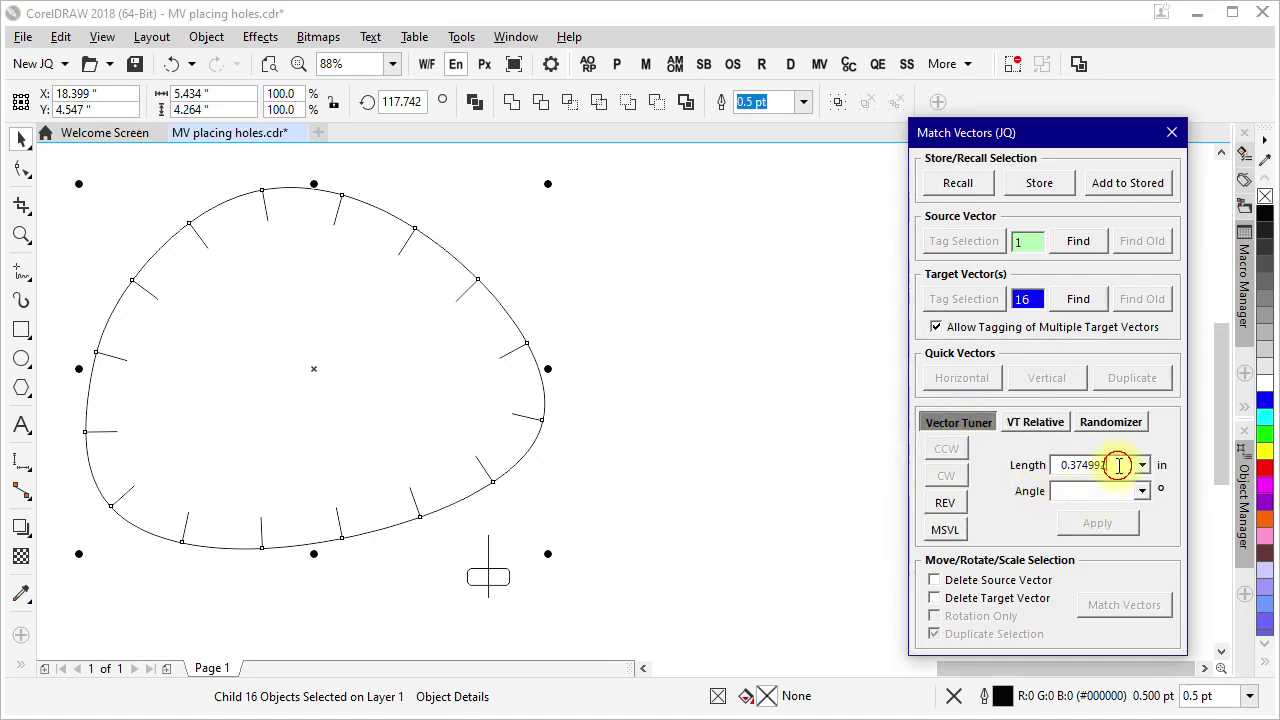
type(".75")
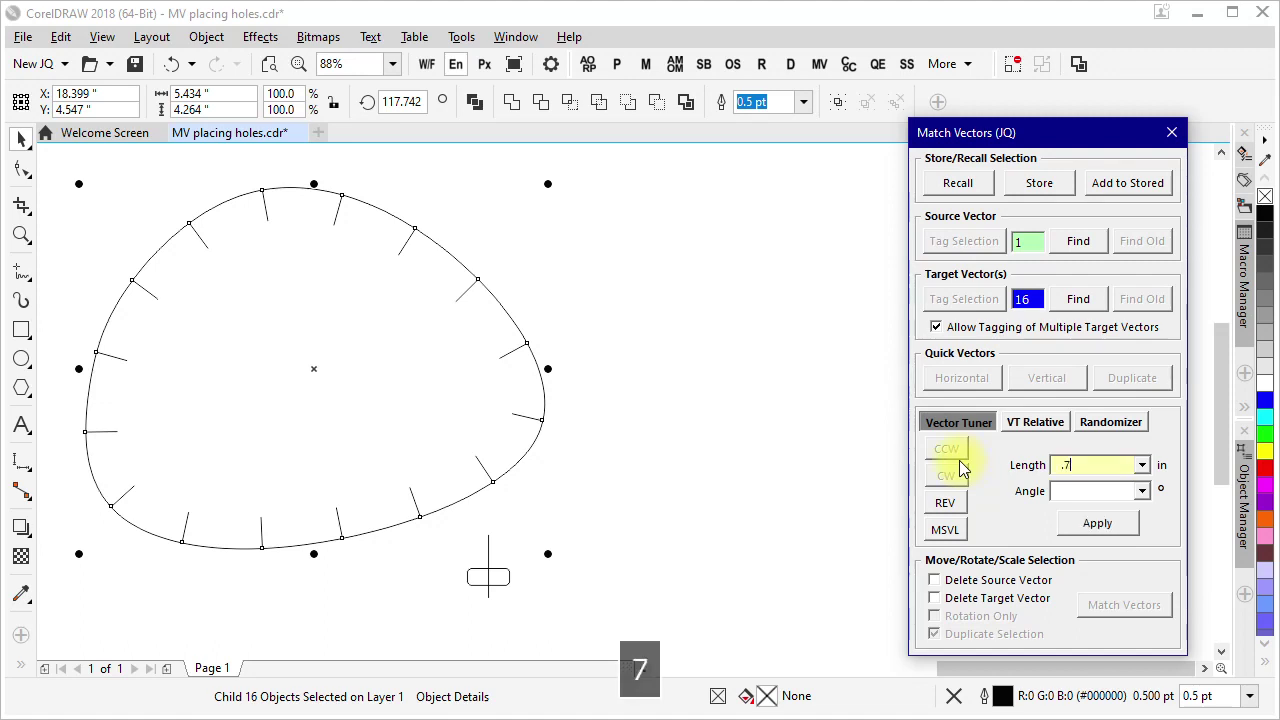
left_click(1100, 530)
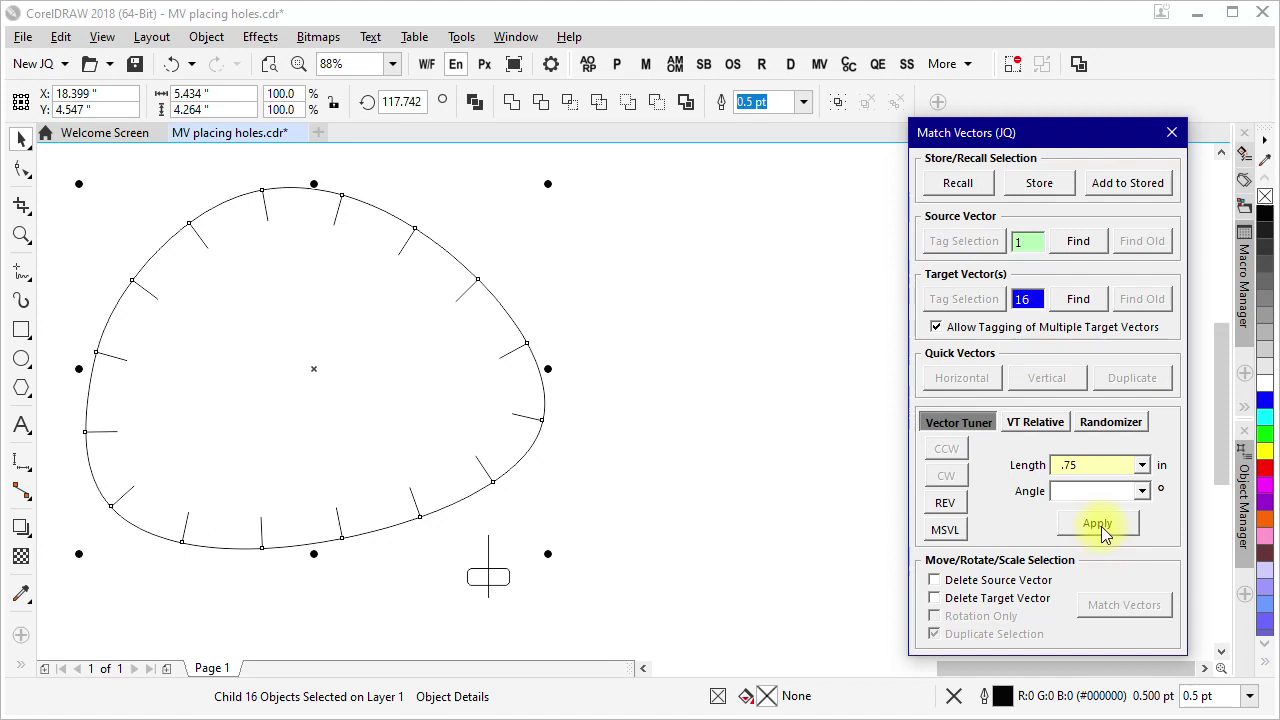
left_click(1100, 530)
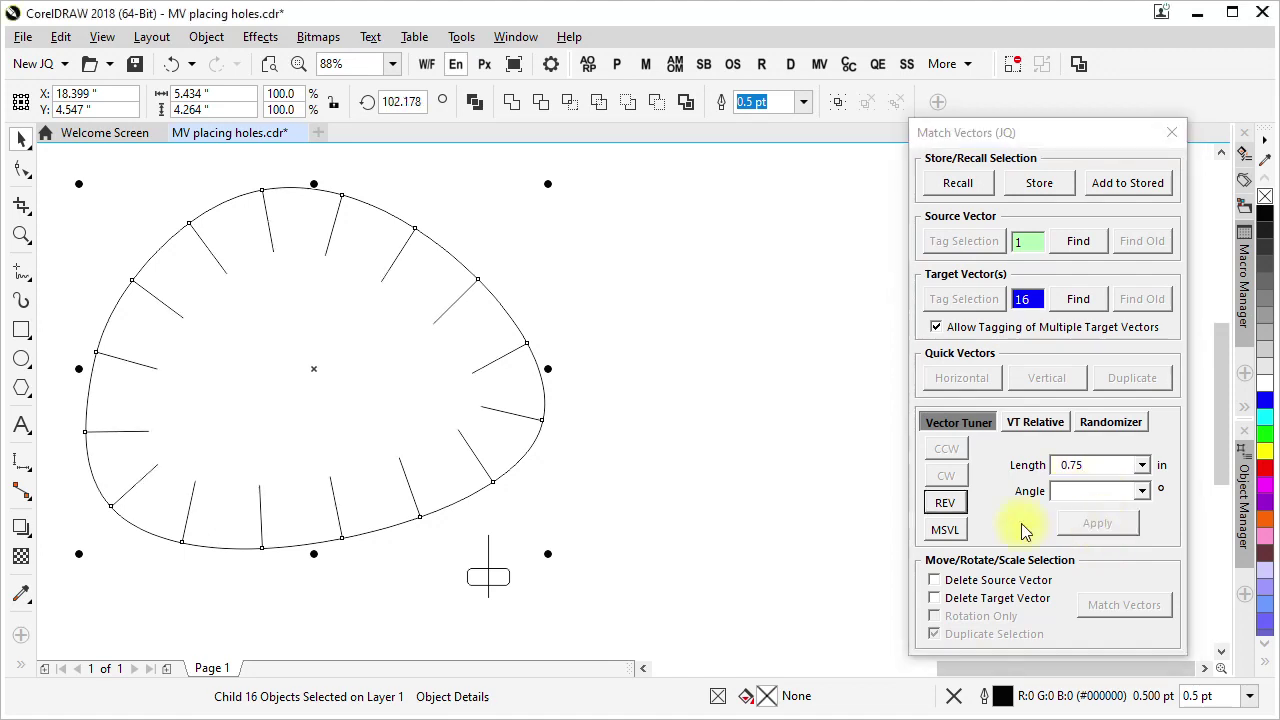
left_click(754, 568)
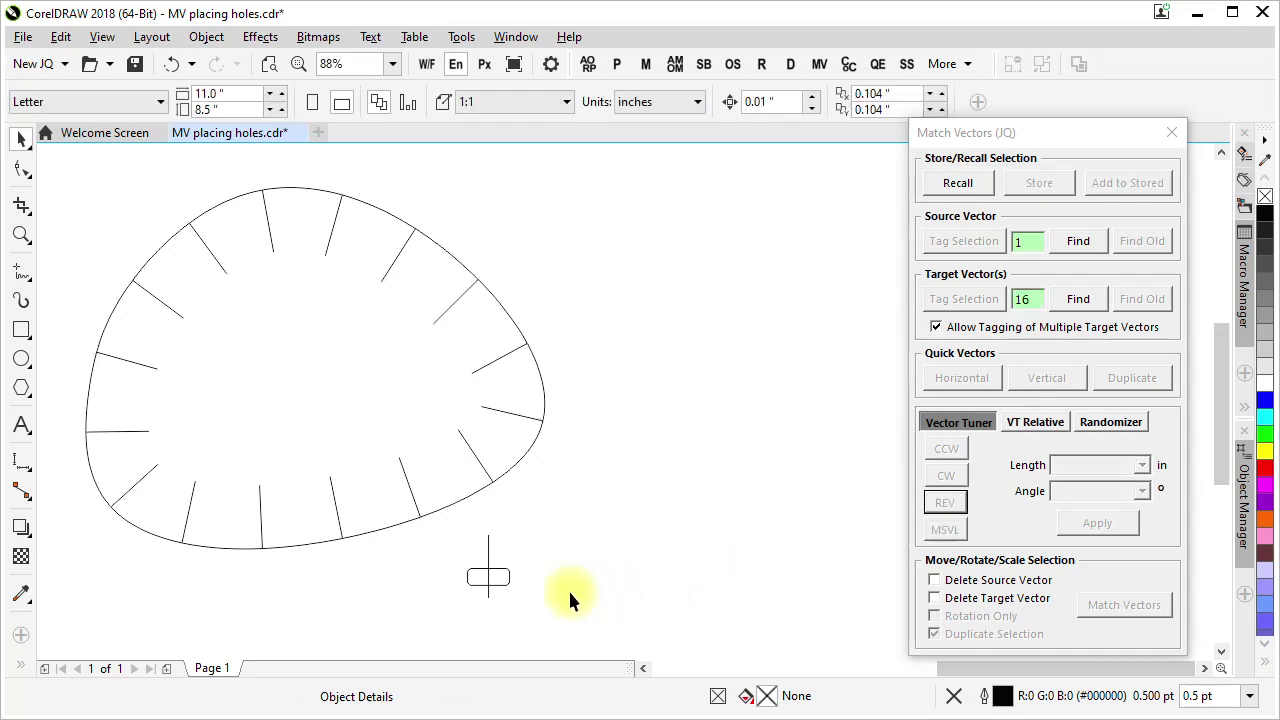
- Place trial copies of the small rounded rectangle on the 16 vectors, then undo them
left_click(498, 587)
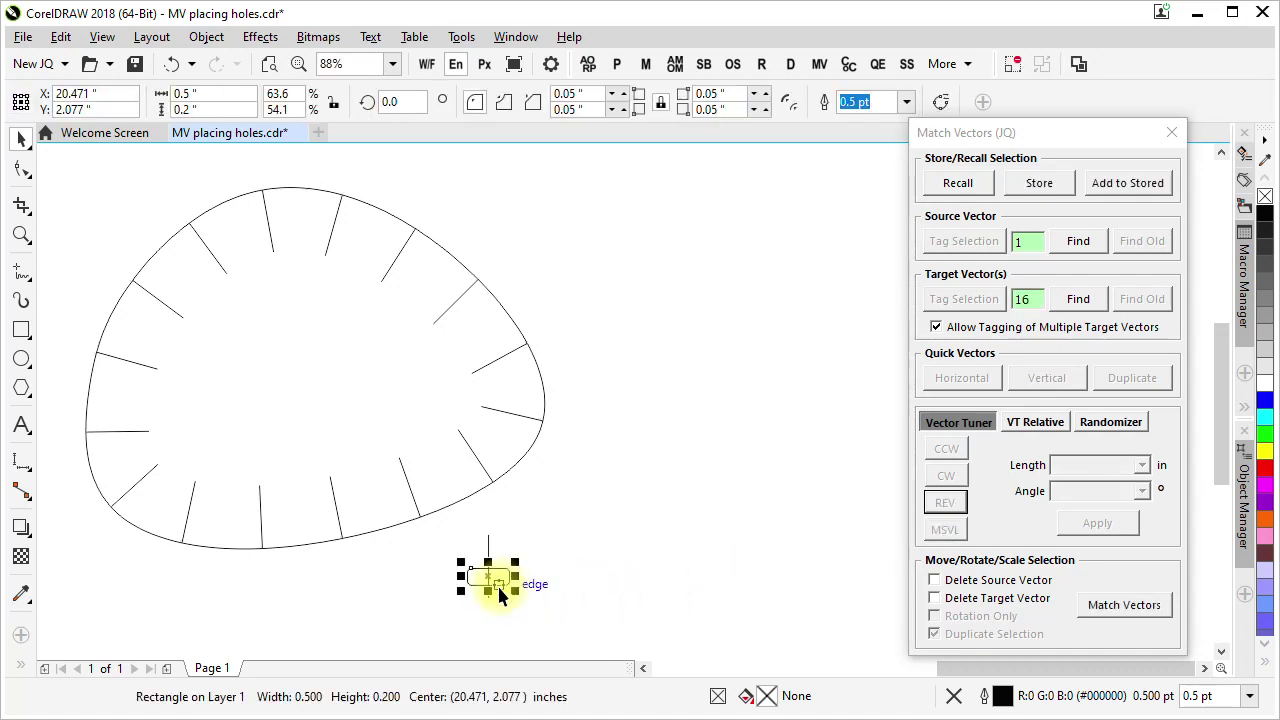
left_click(1113, 607)
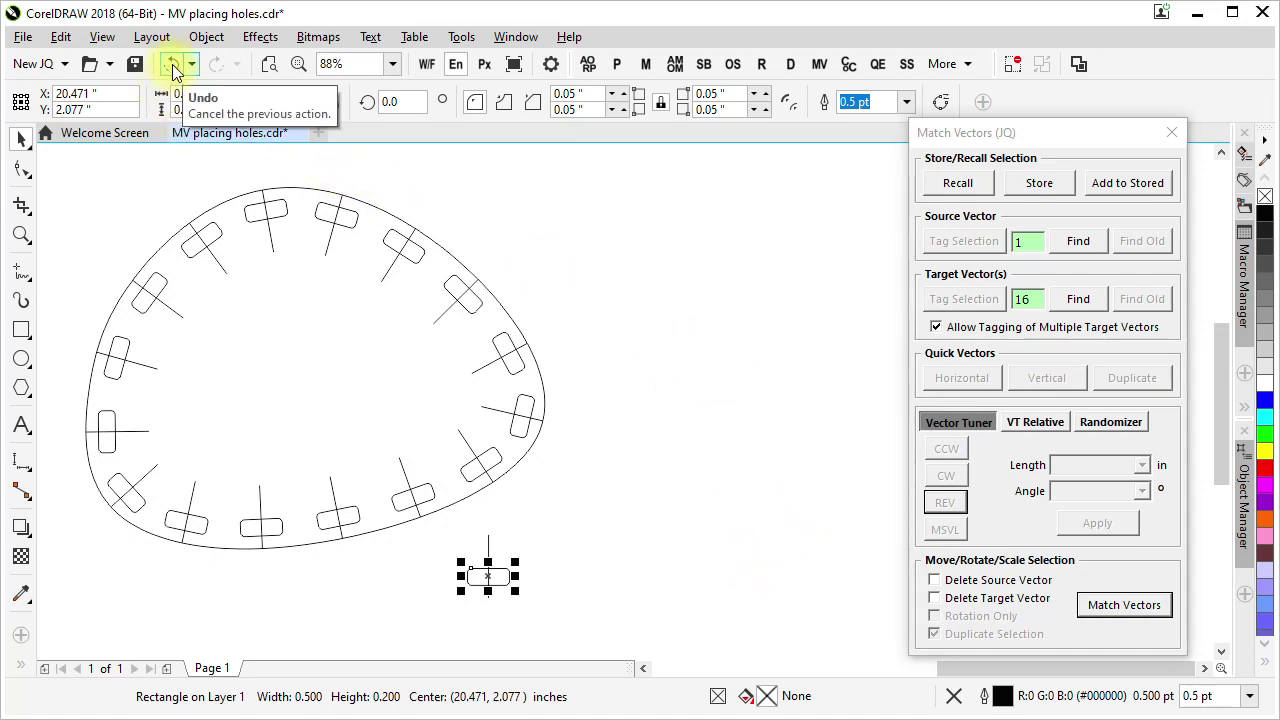
left_click(172, 66)
left_click(702, 557)
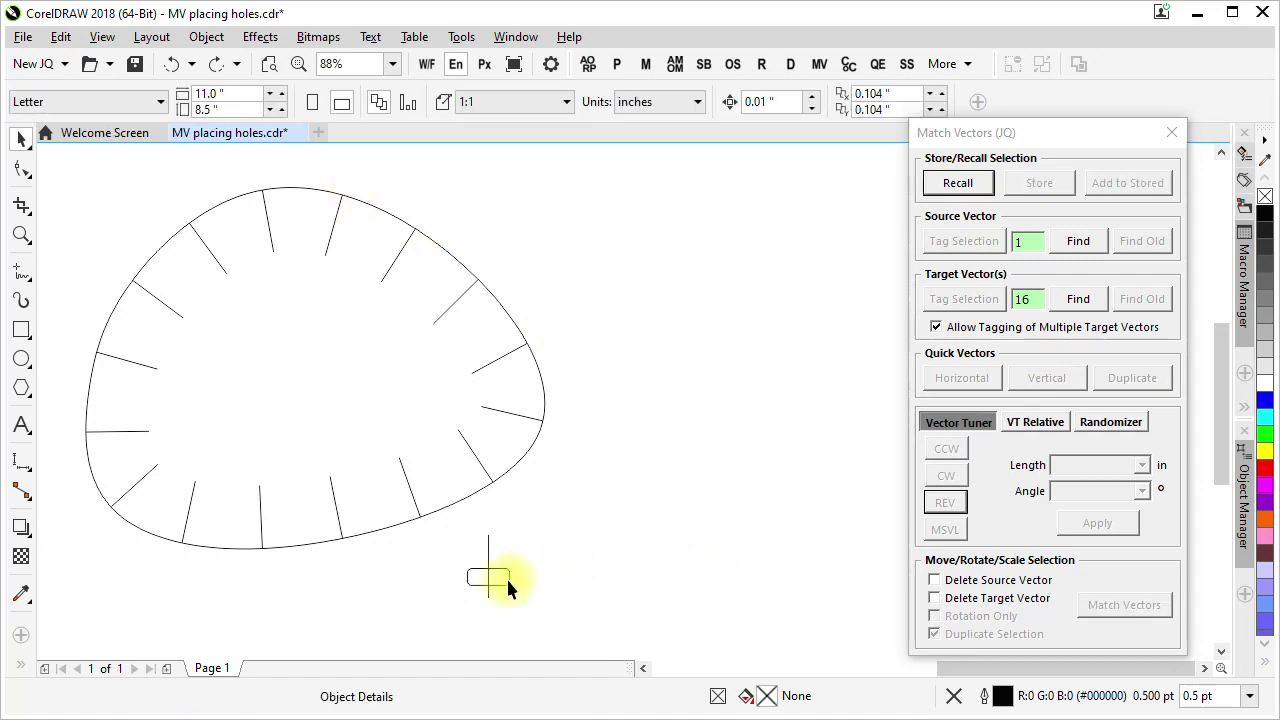
- Nudge the rectangle down and match copies onto all 16 vectors, inset from the edge
left_click(492, 585)
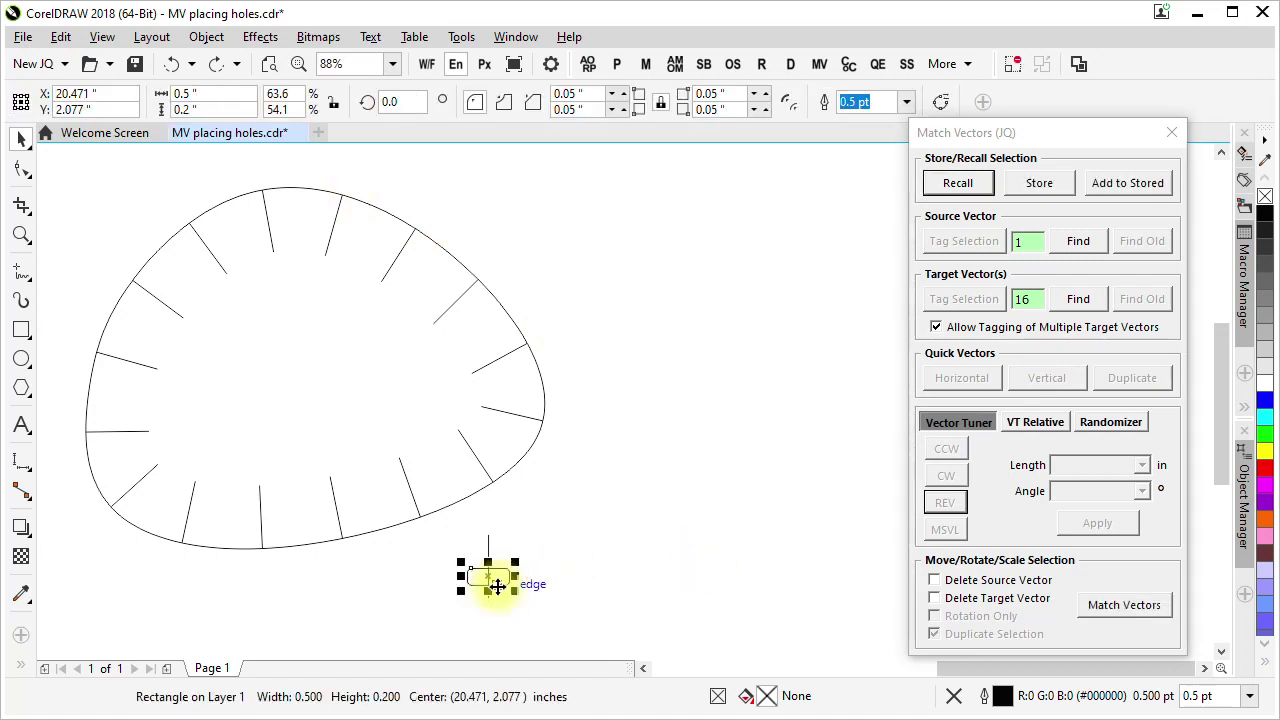
key("Down")
key("Down")
key("Down")
key("Down")
key("Down")
key("Down")
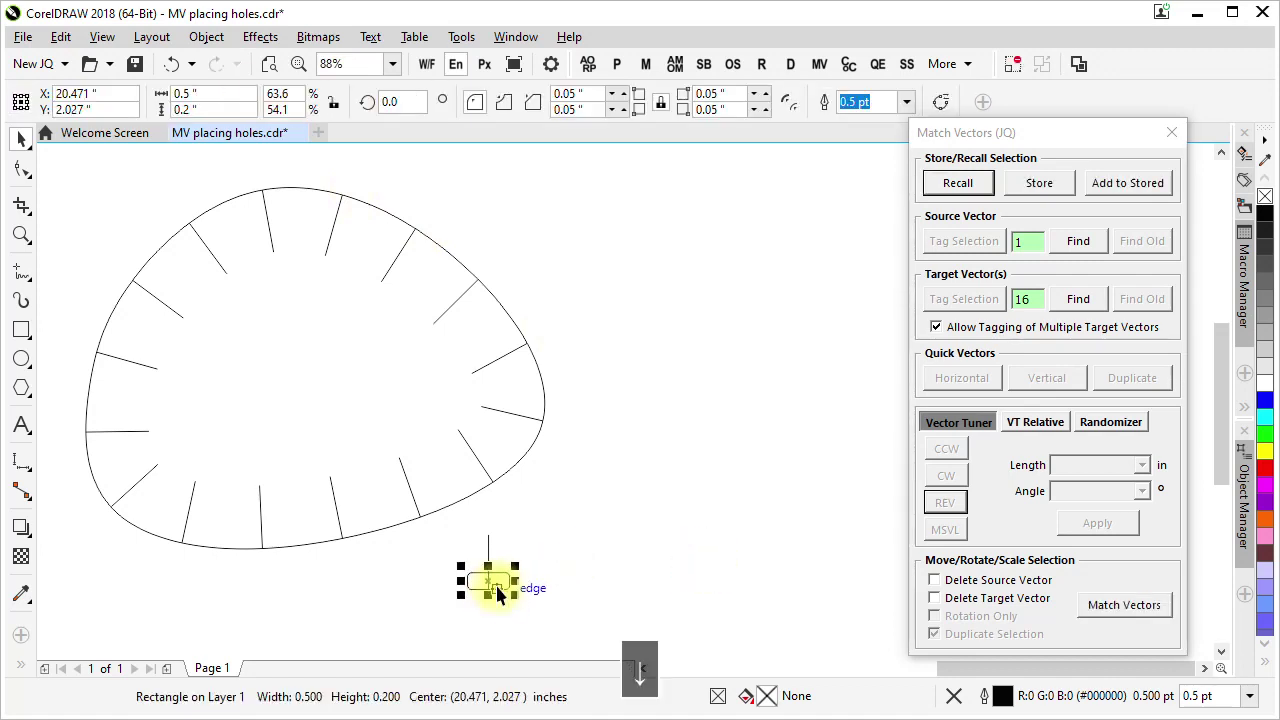
left_click(1143, 606)
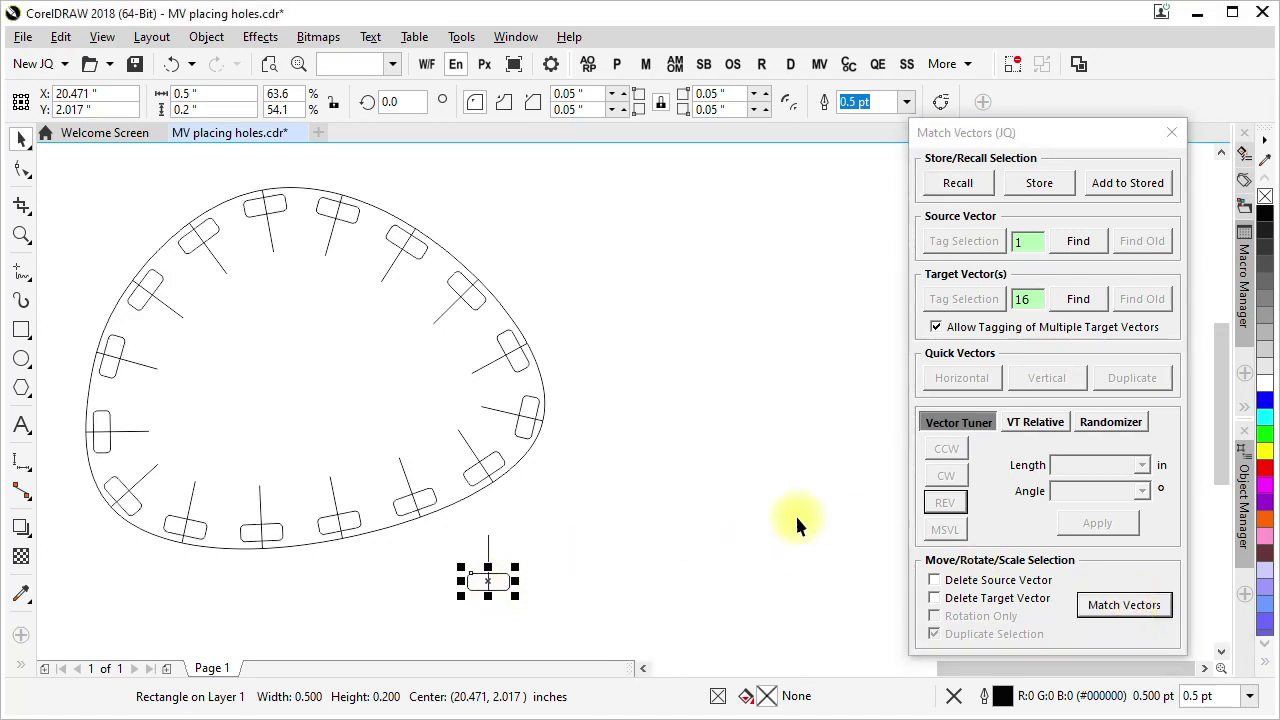
left_click(726, 537)
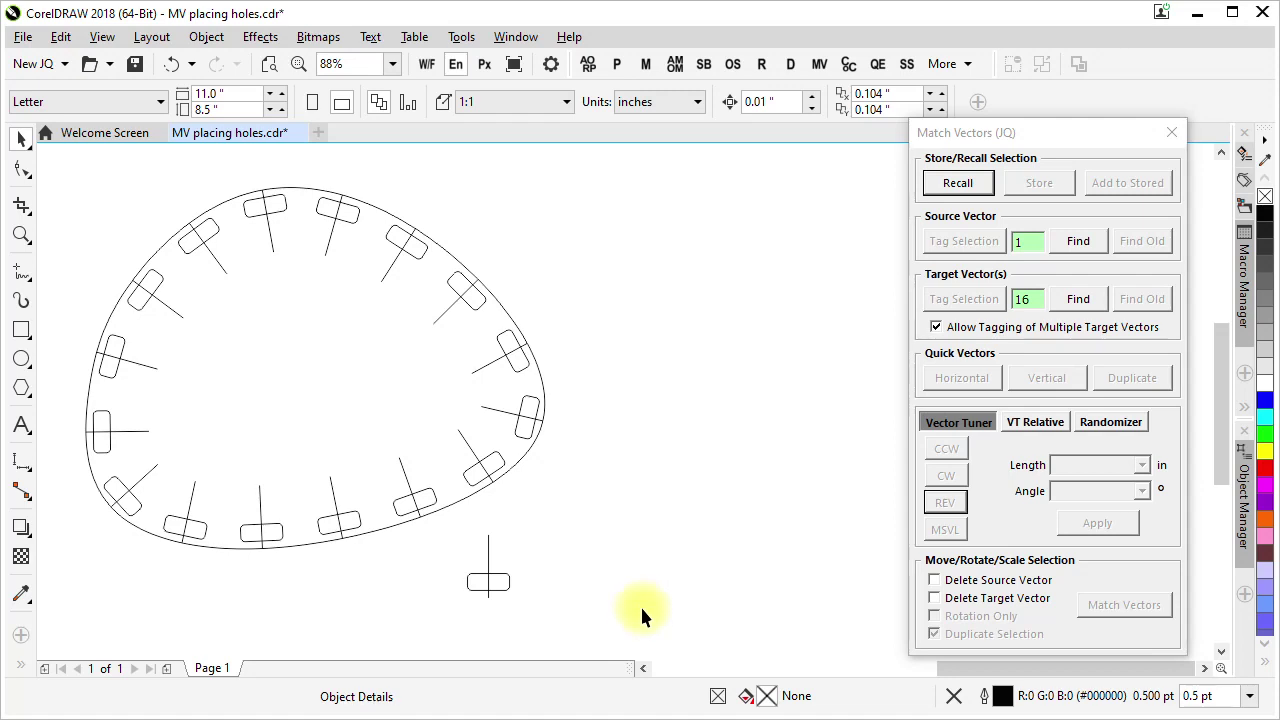
left_click(1080, 299)
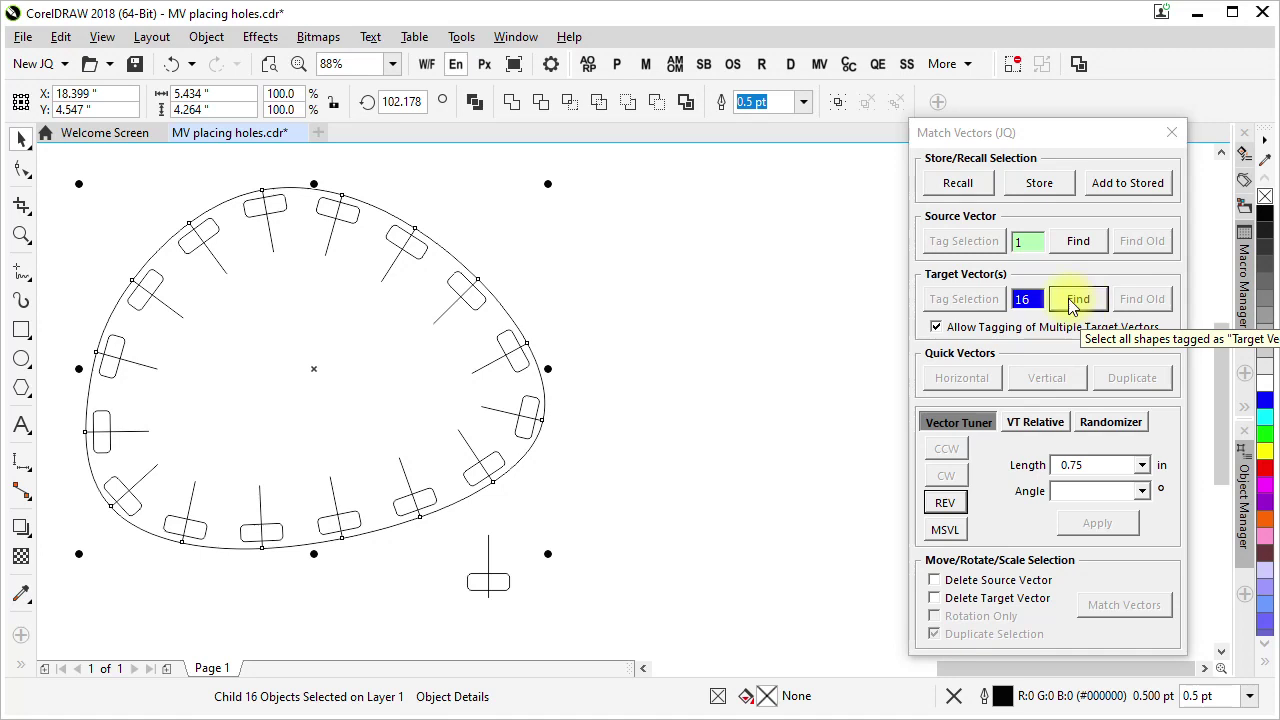
left_click(700, 453)
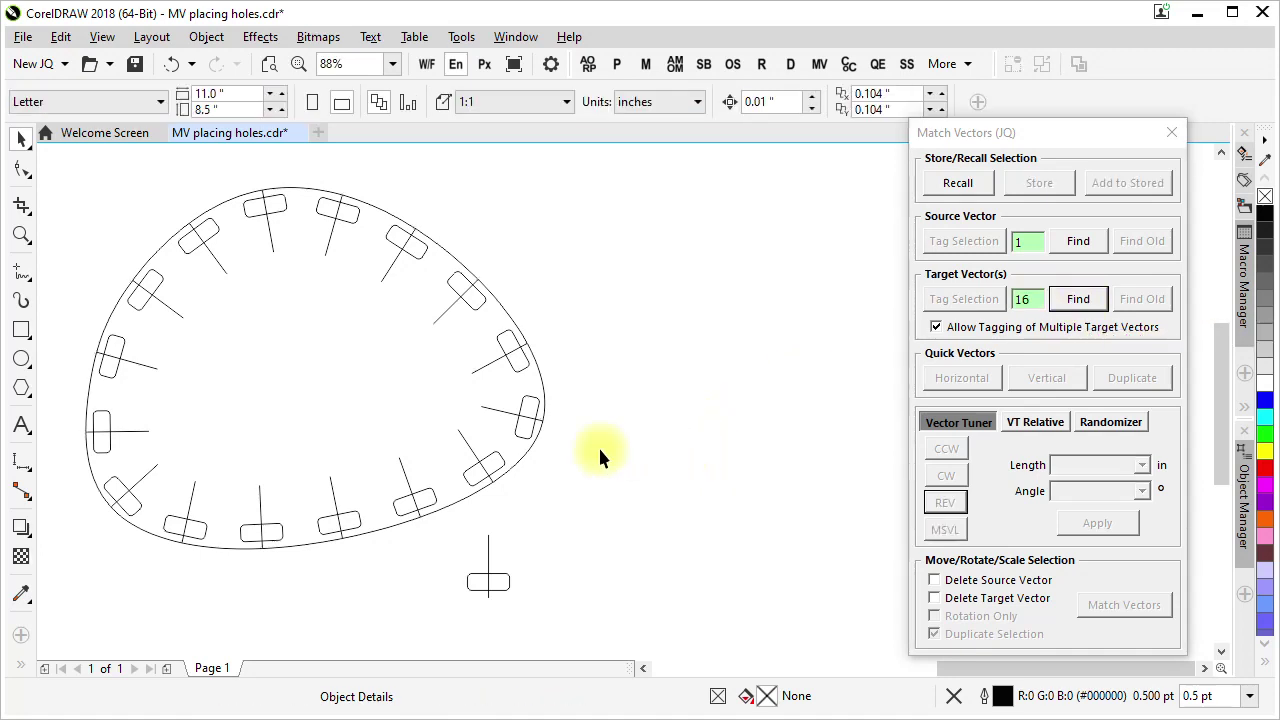